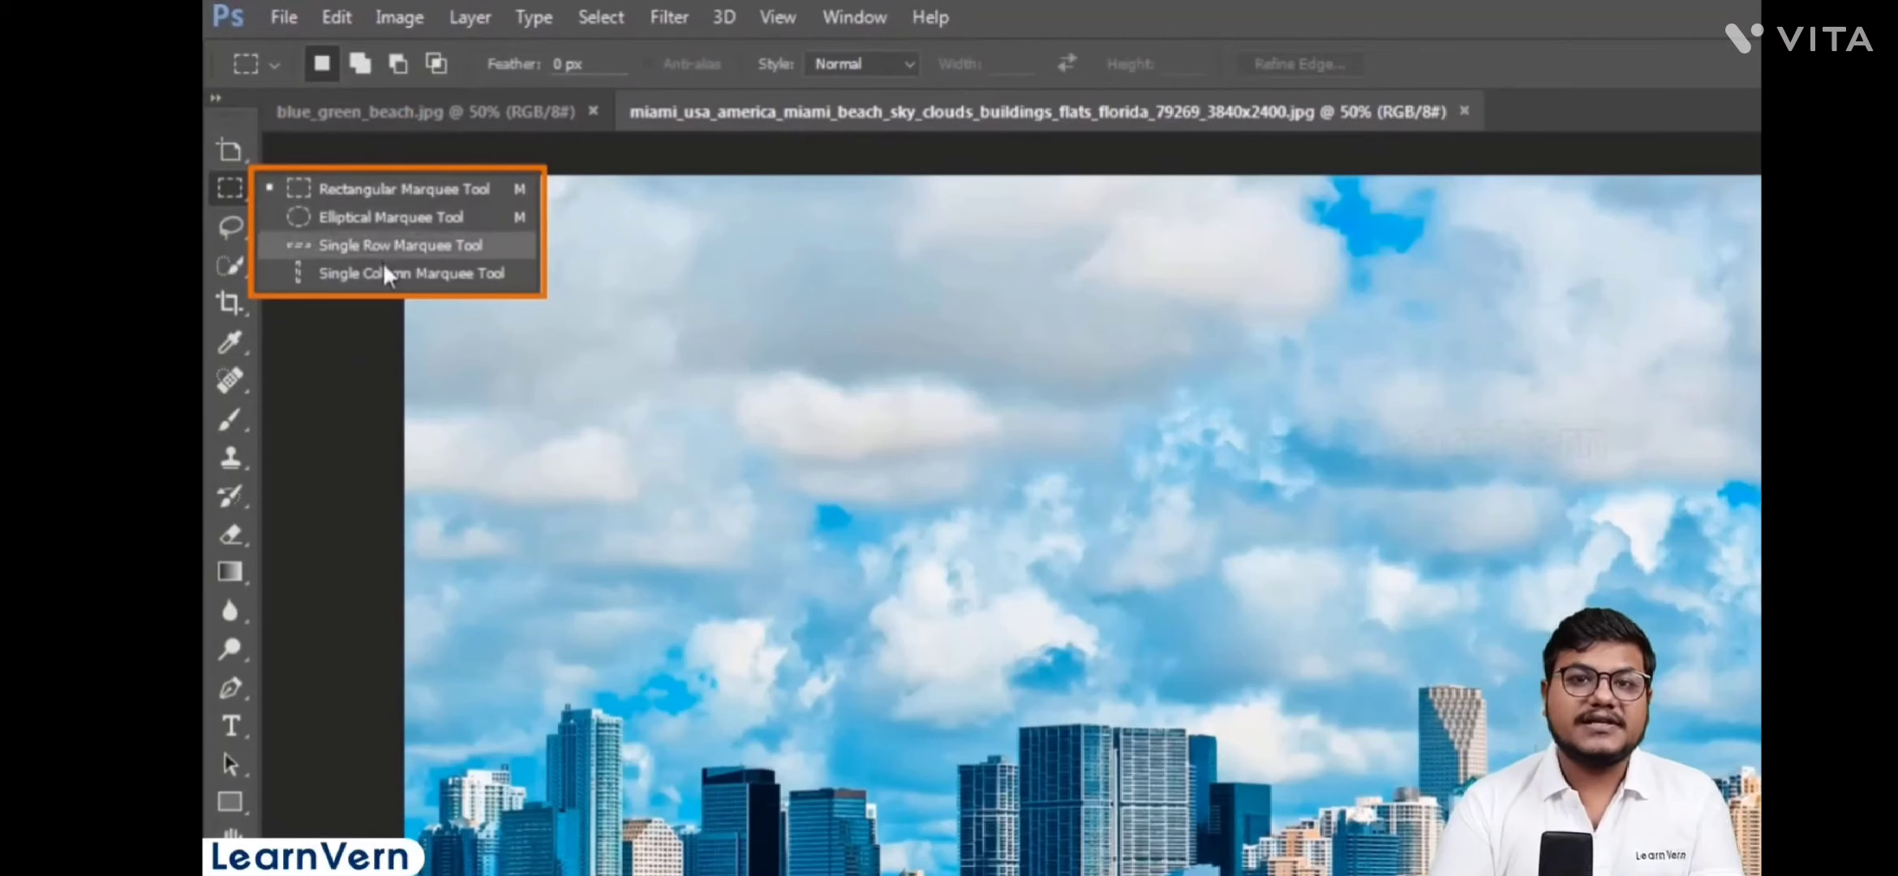
- Draw a rectangular marquee selection over the sky and the upper parts of the buildings, and clear it
left_click(468, 192)
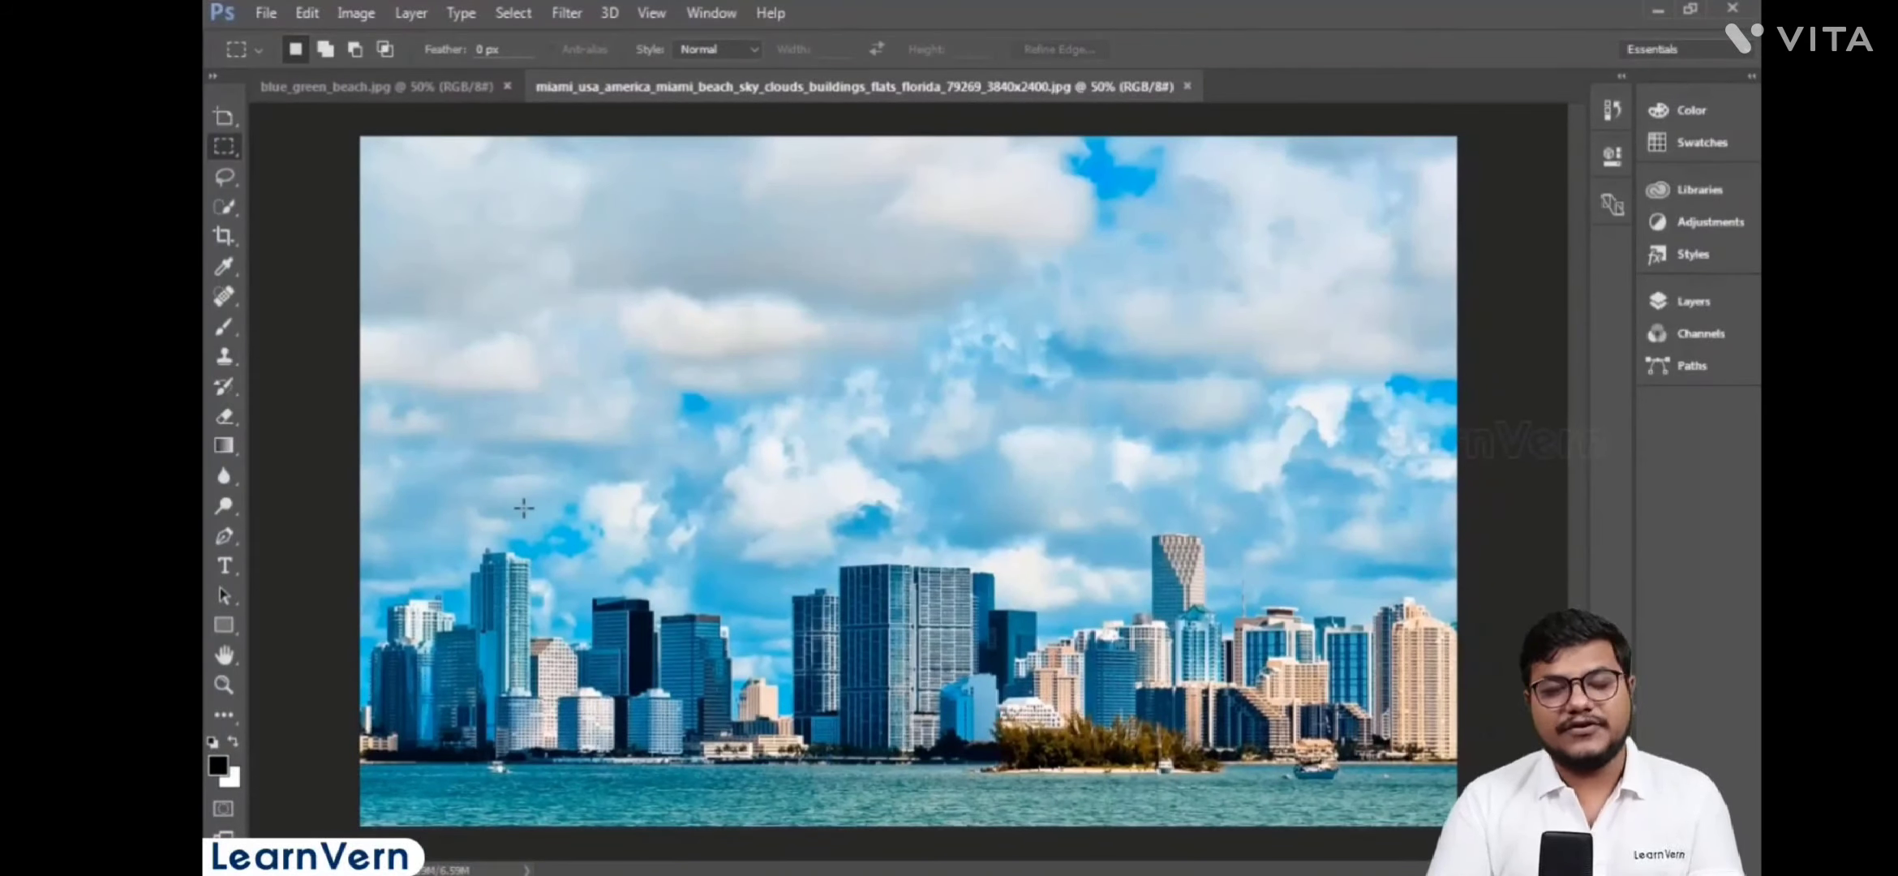
left_click_drag(433, 196, 1196, 707)
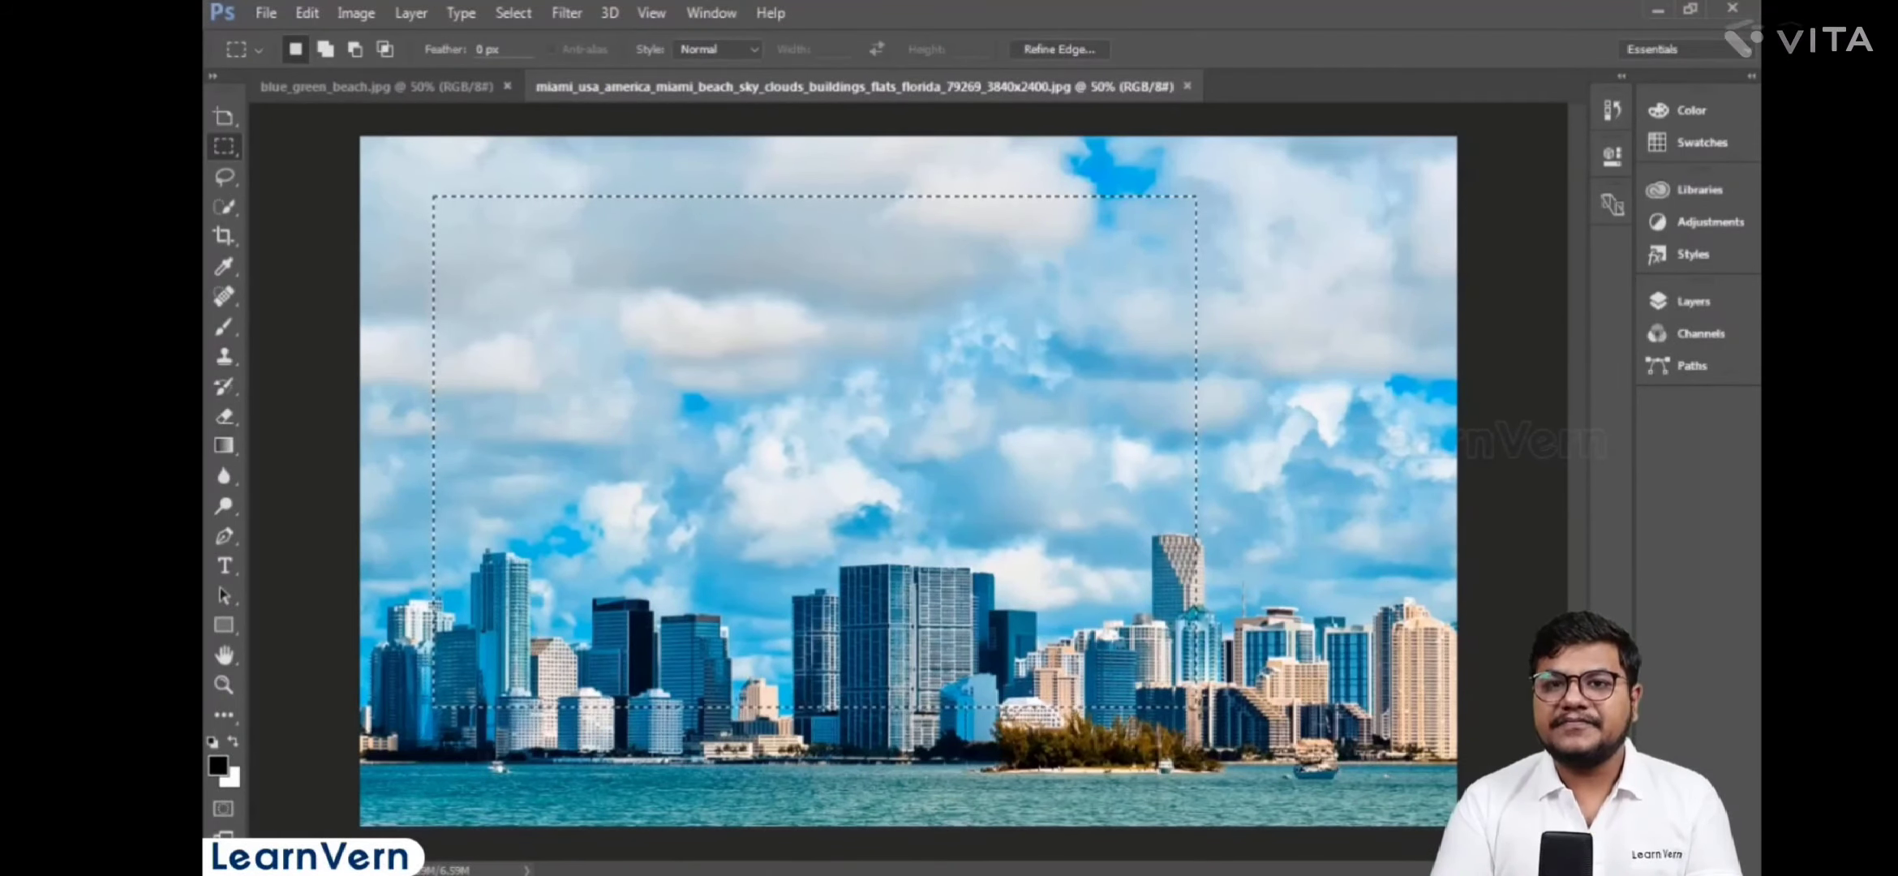
left_click(613, 278)
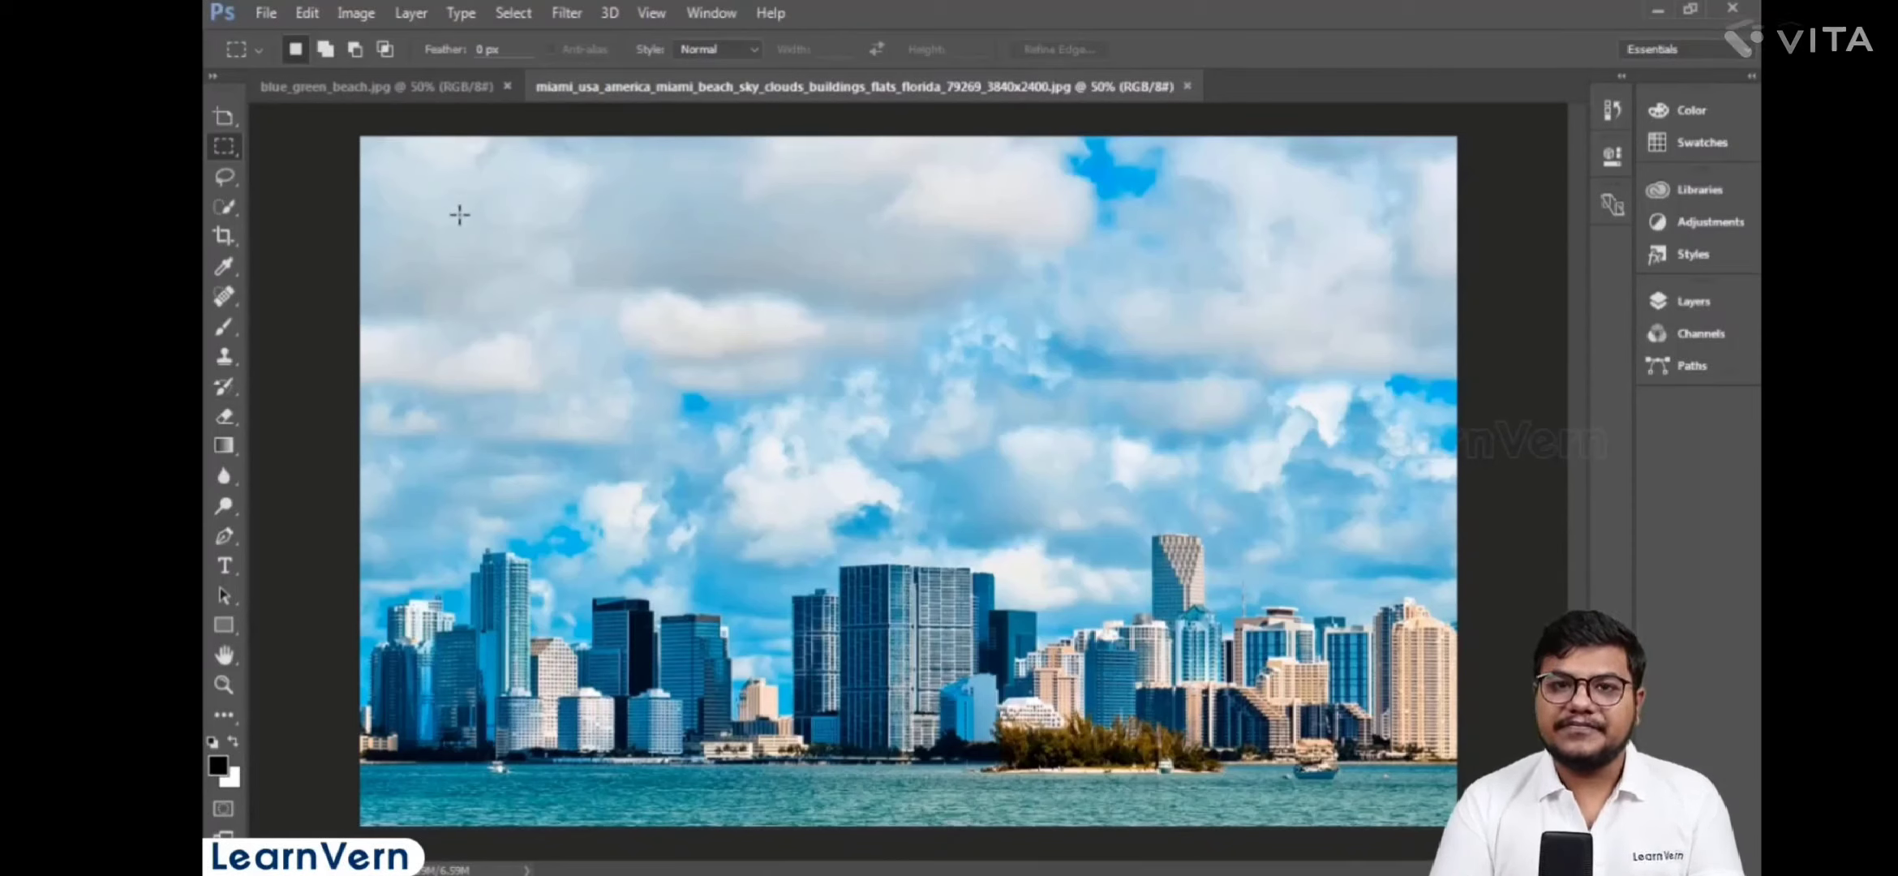
- Draw a rectangular marquee from the upper sky to the waterline, shift the selection outline slightly, and clear it
left_click_drag(460, 215, 1173, 764)
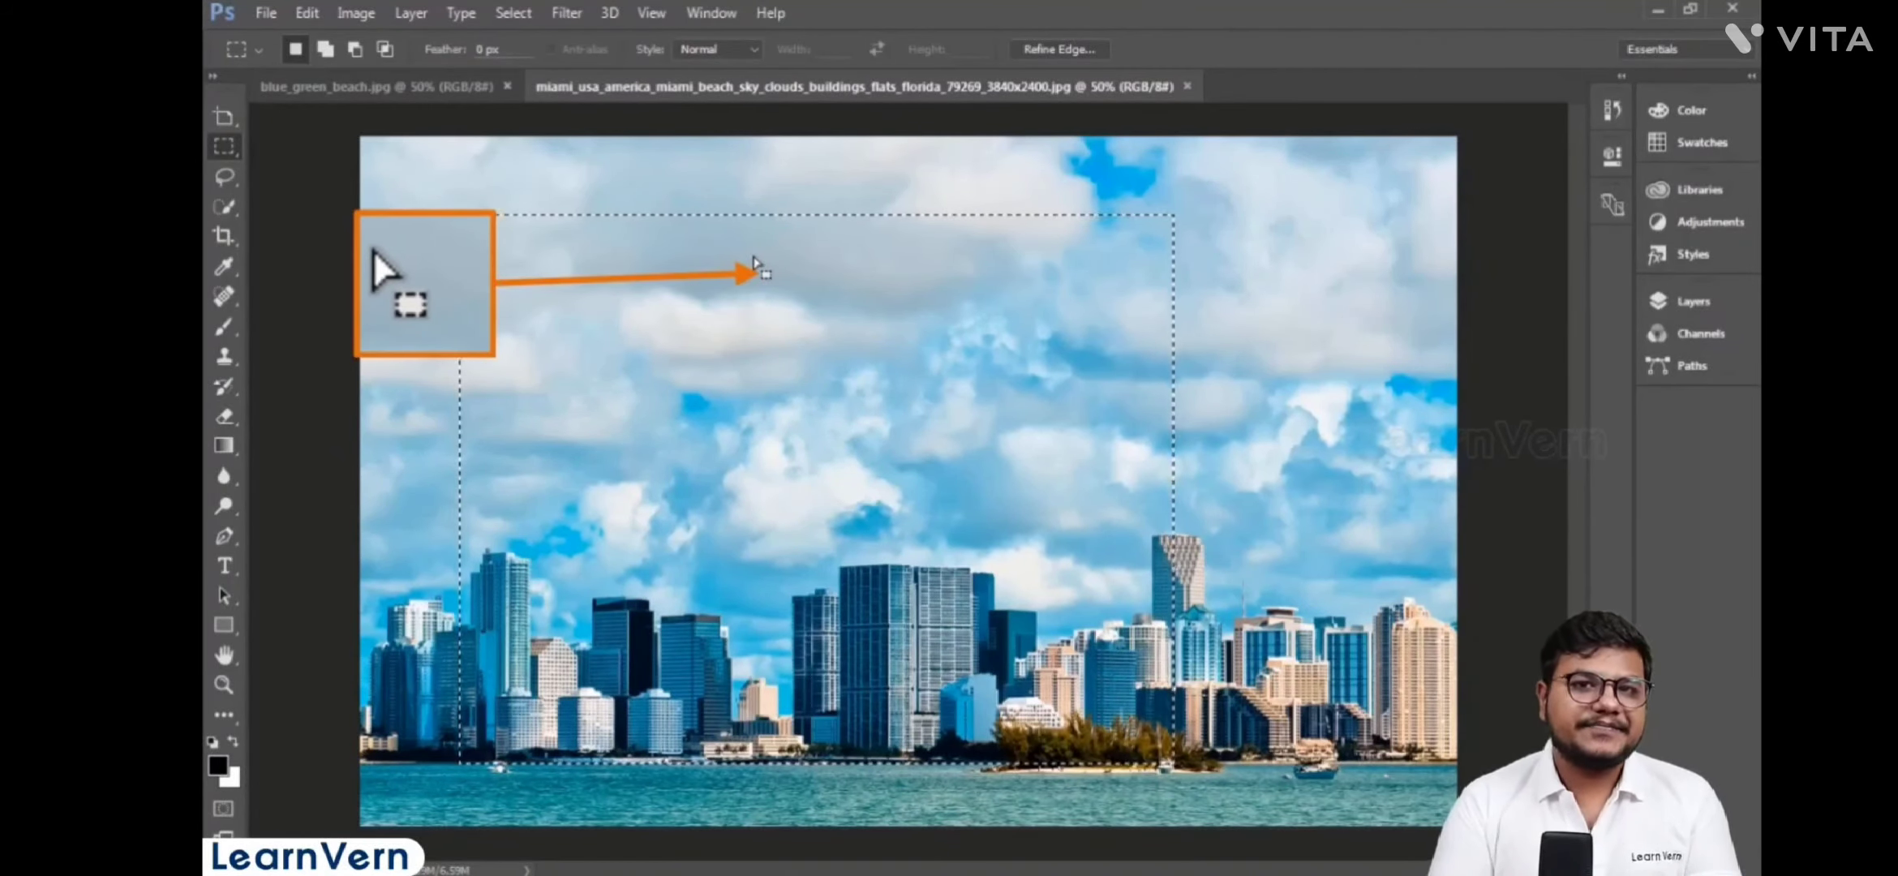
left_click_drag(755, 258, 840, 242)
left_click(839, 240)
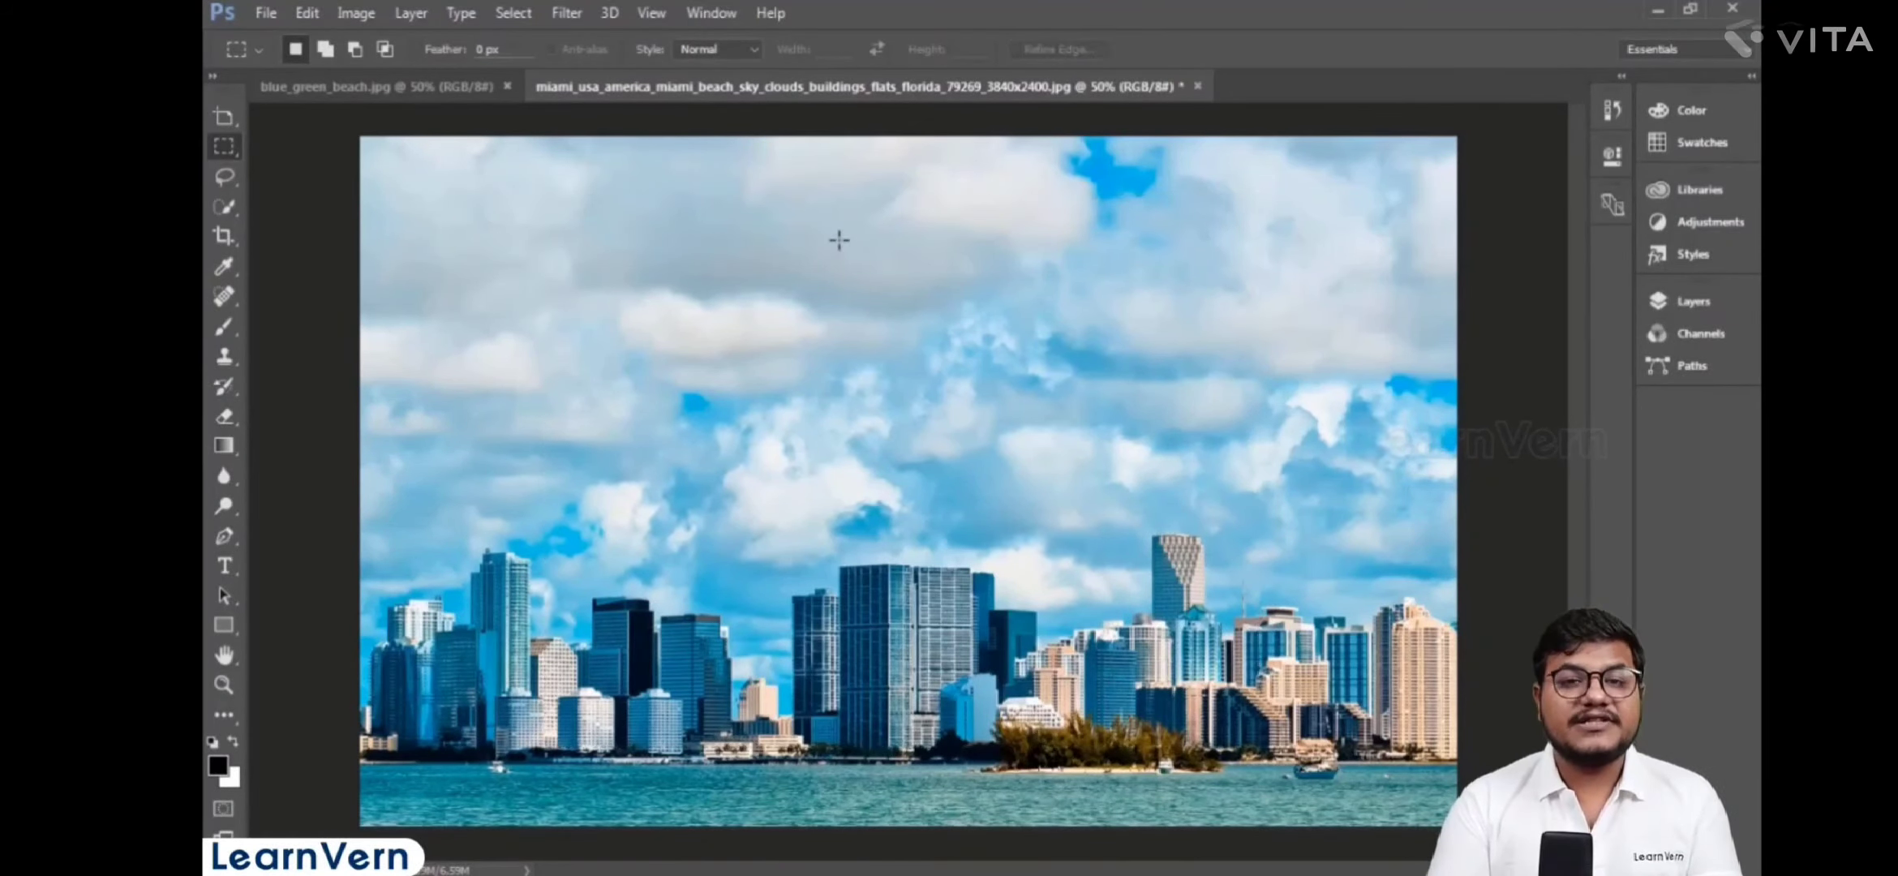
- Draw a rectangular selection over the sky and central skyline, and add a smaller overlapping rectangle on its right with Add to selection
left_click_drag(534, 204, 1286, 629)
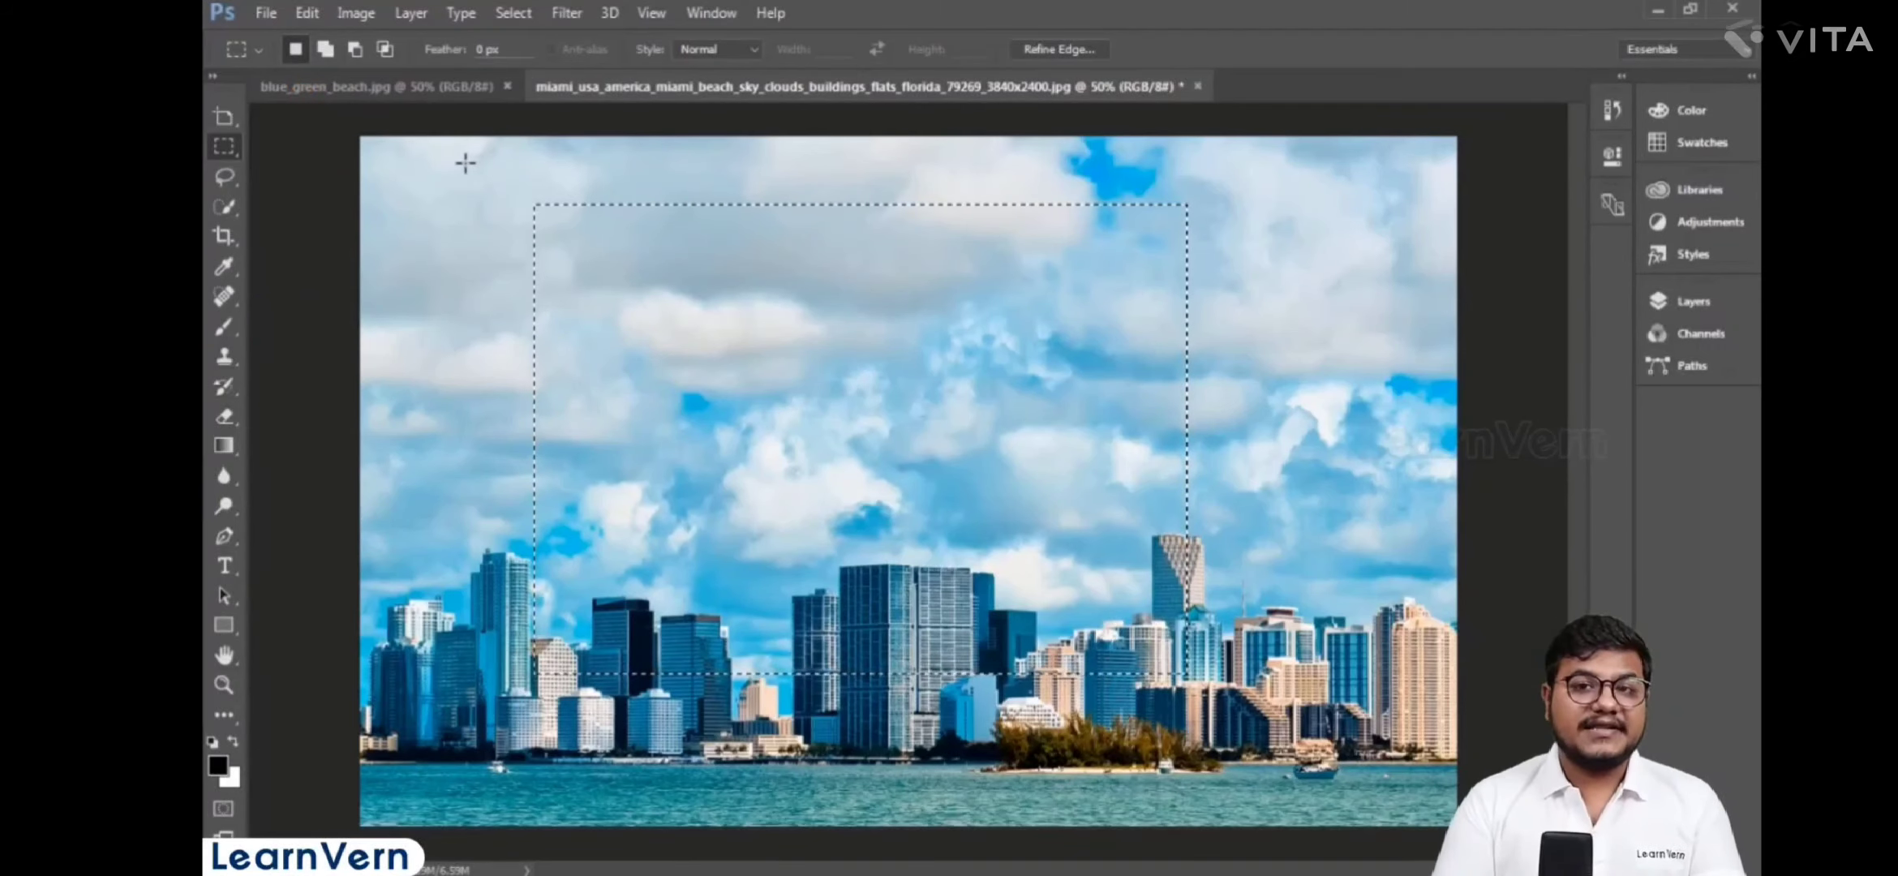
left_click(325, 49)
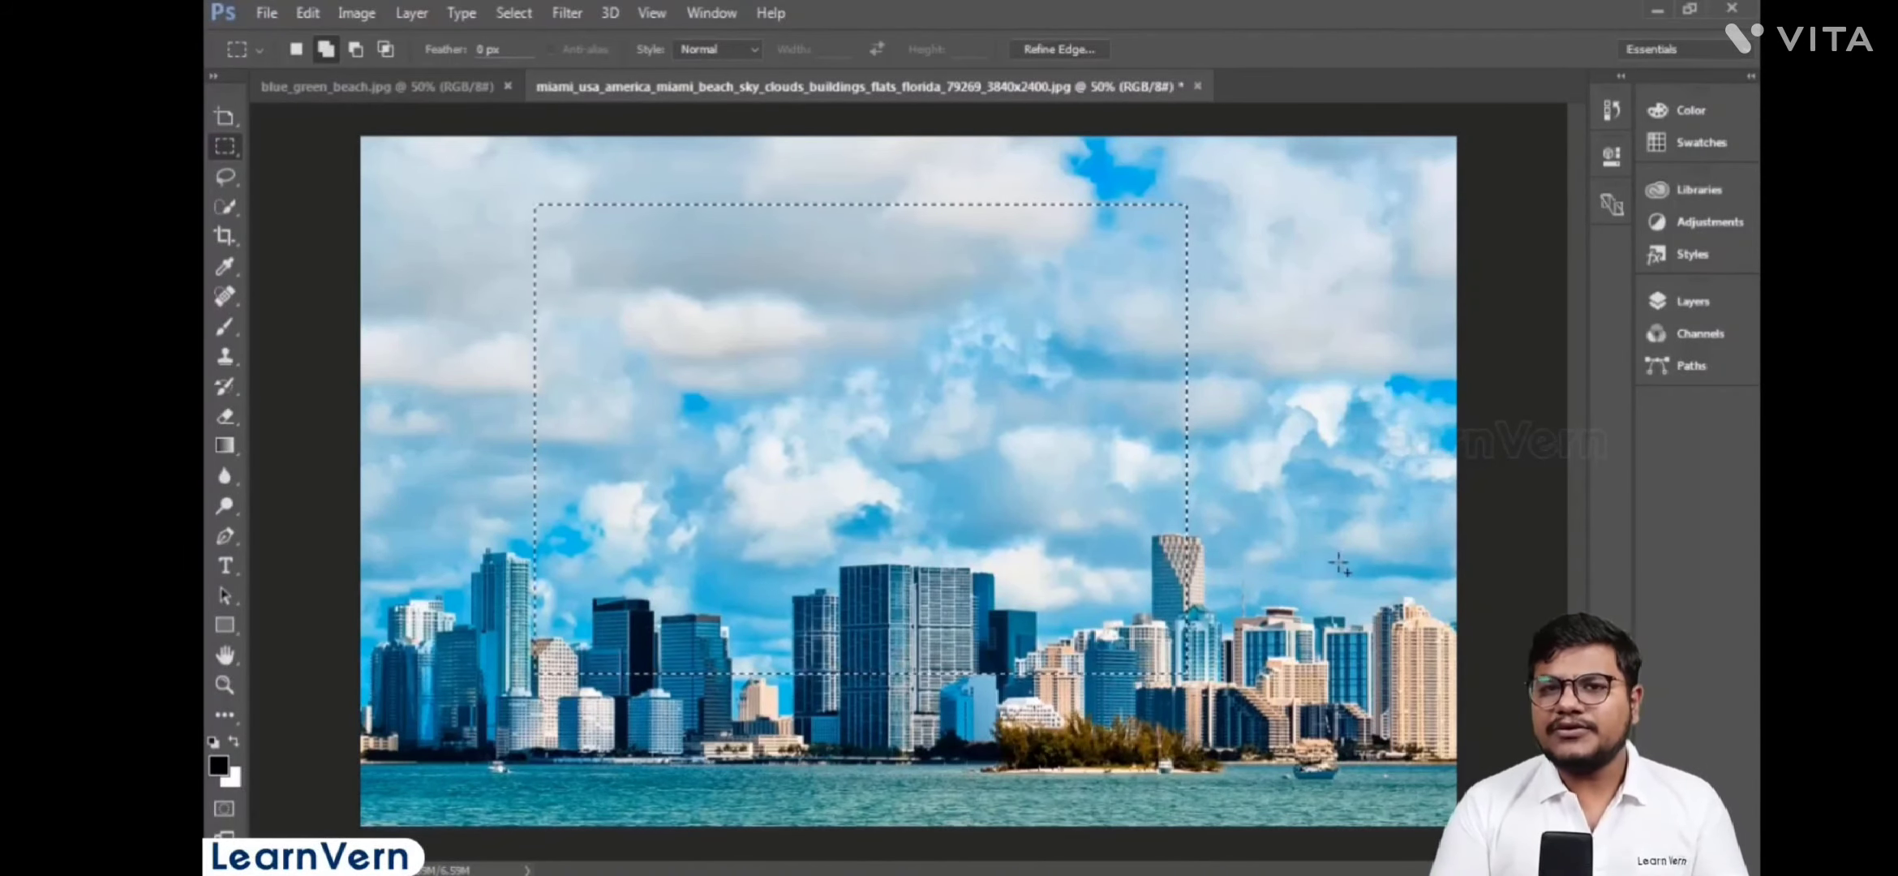
left_click_drag(1369, 514, 1174, 672)
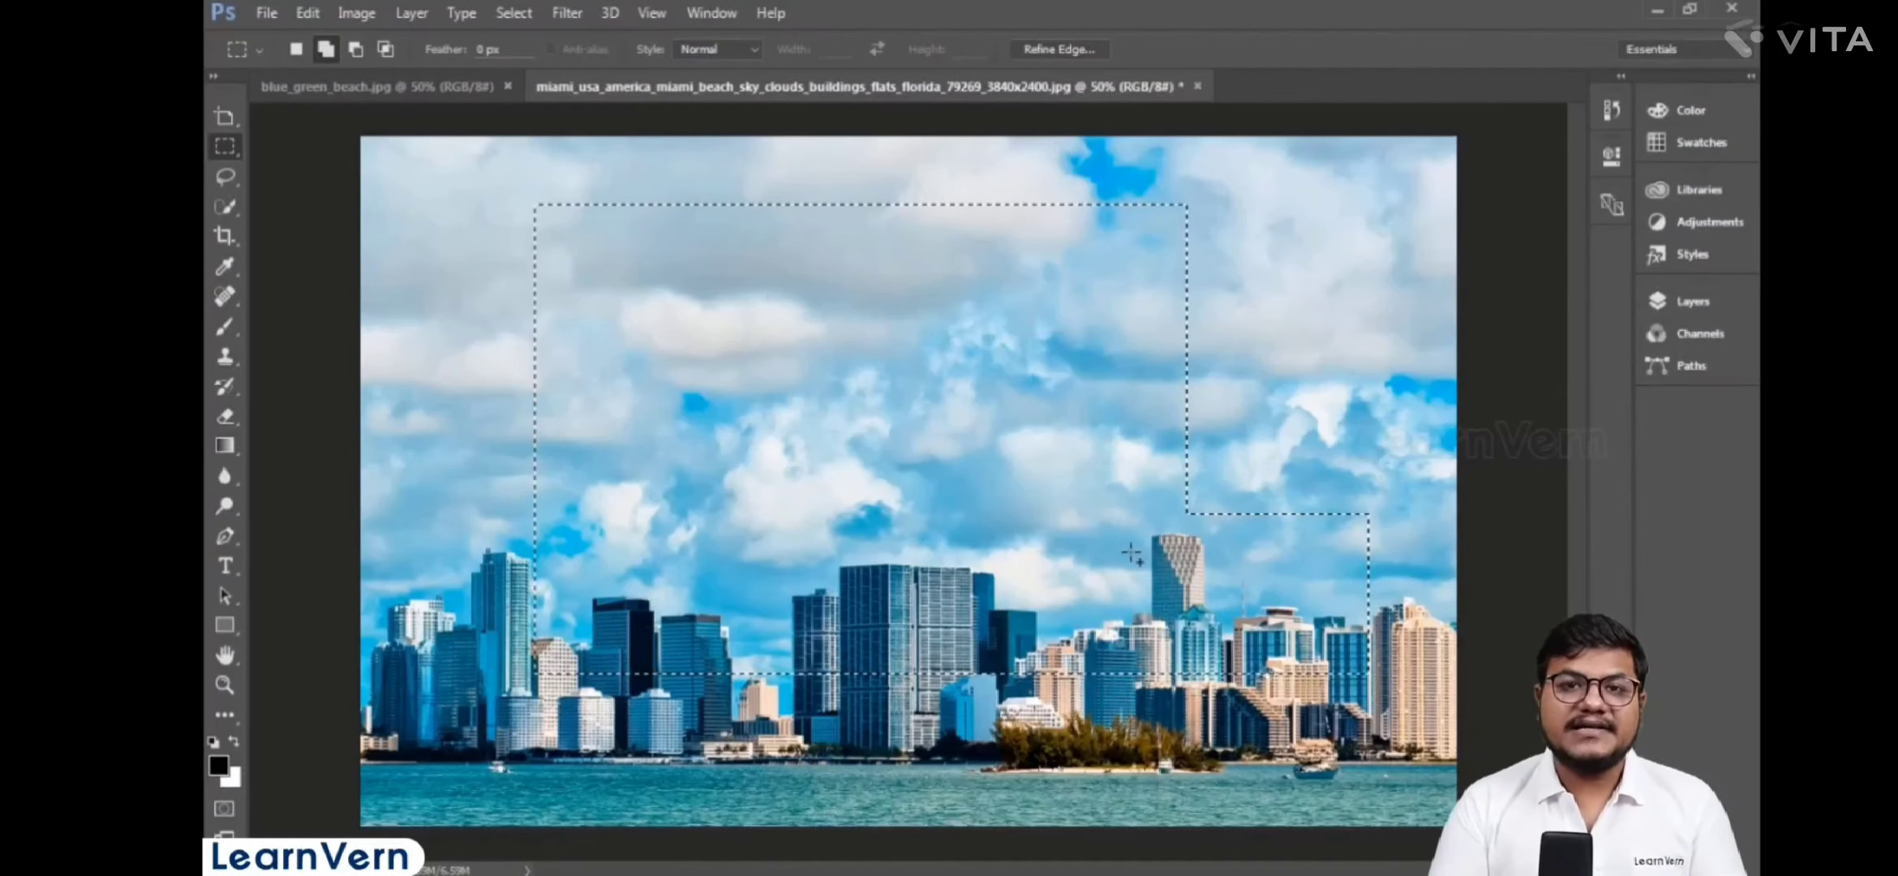
key("F8")
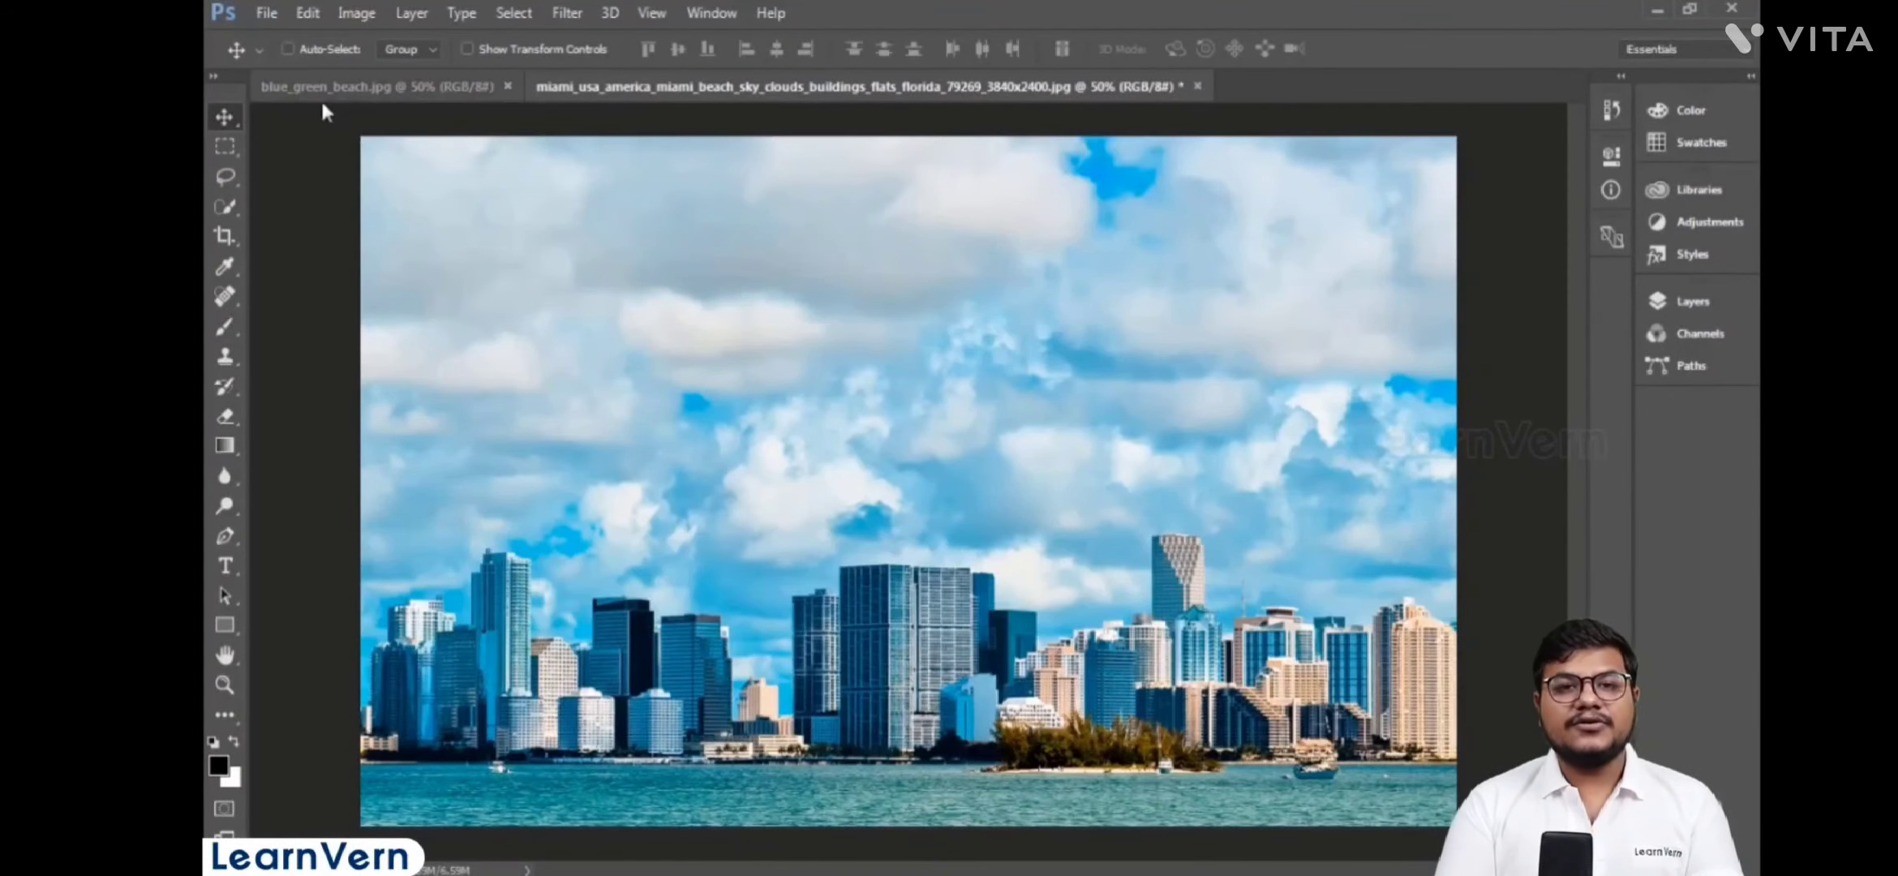
left_click(308, 13)
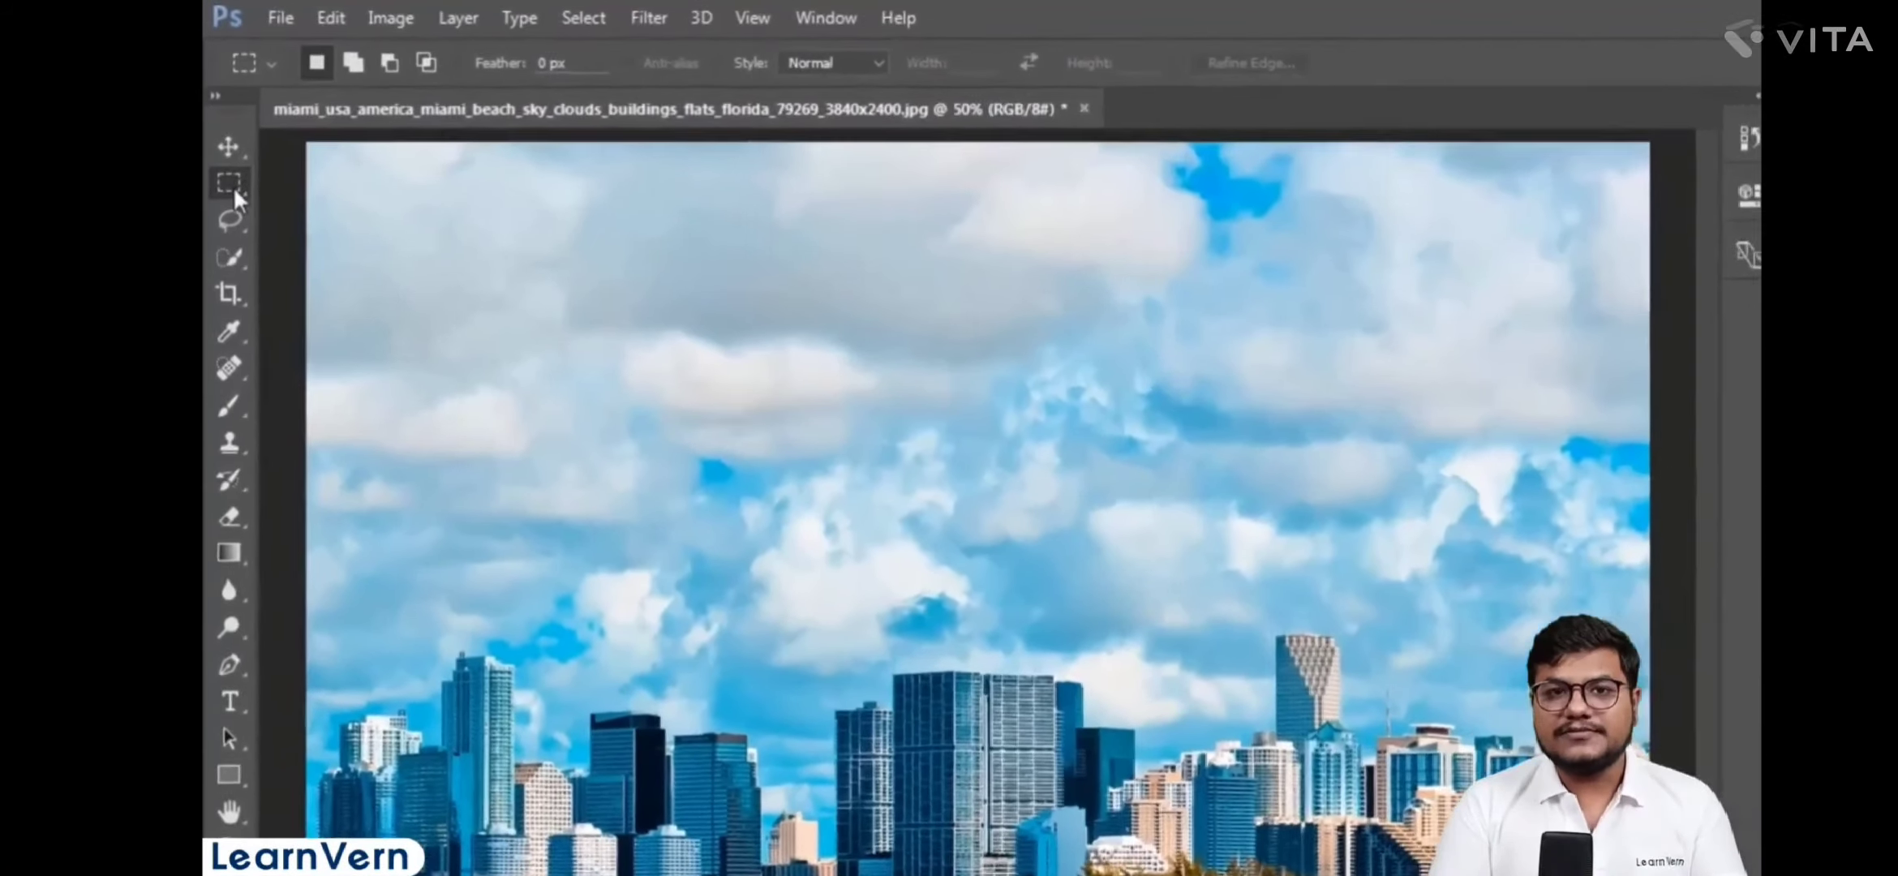
- Draw a nearly circular selection over the central clouds and building tops with the Elliptical Marquee tool
right_click(226, 155)
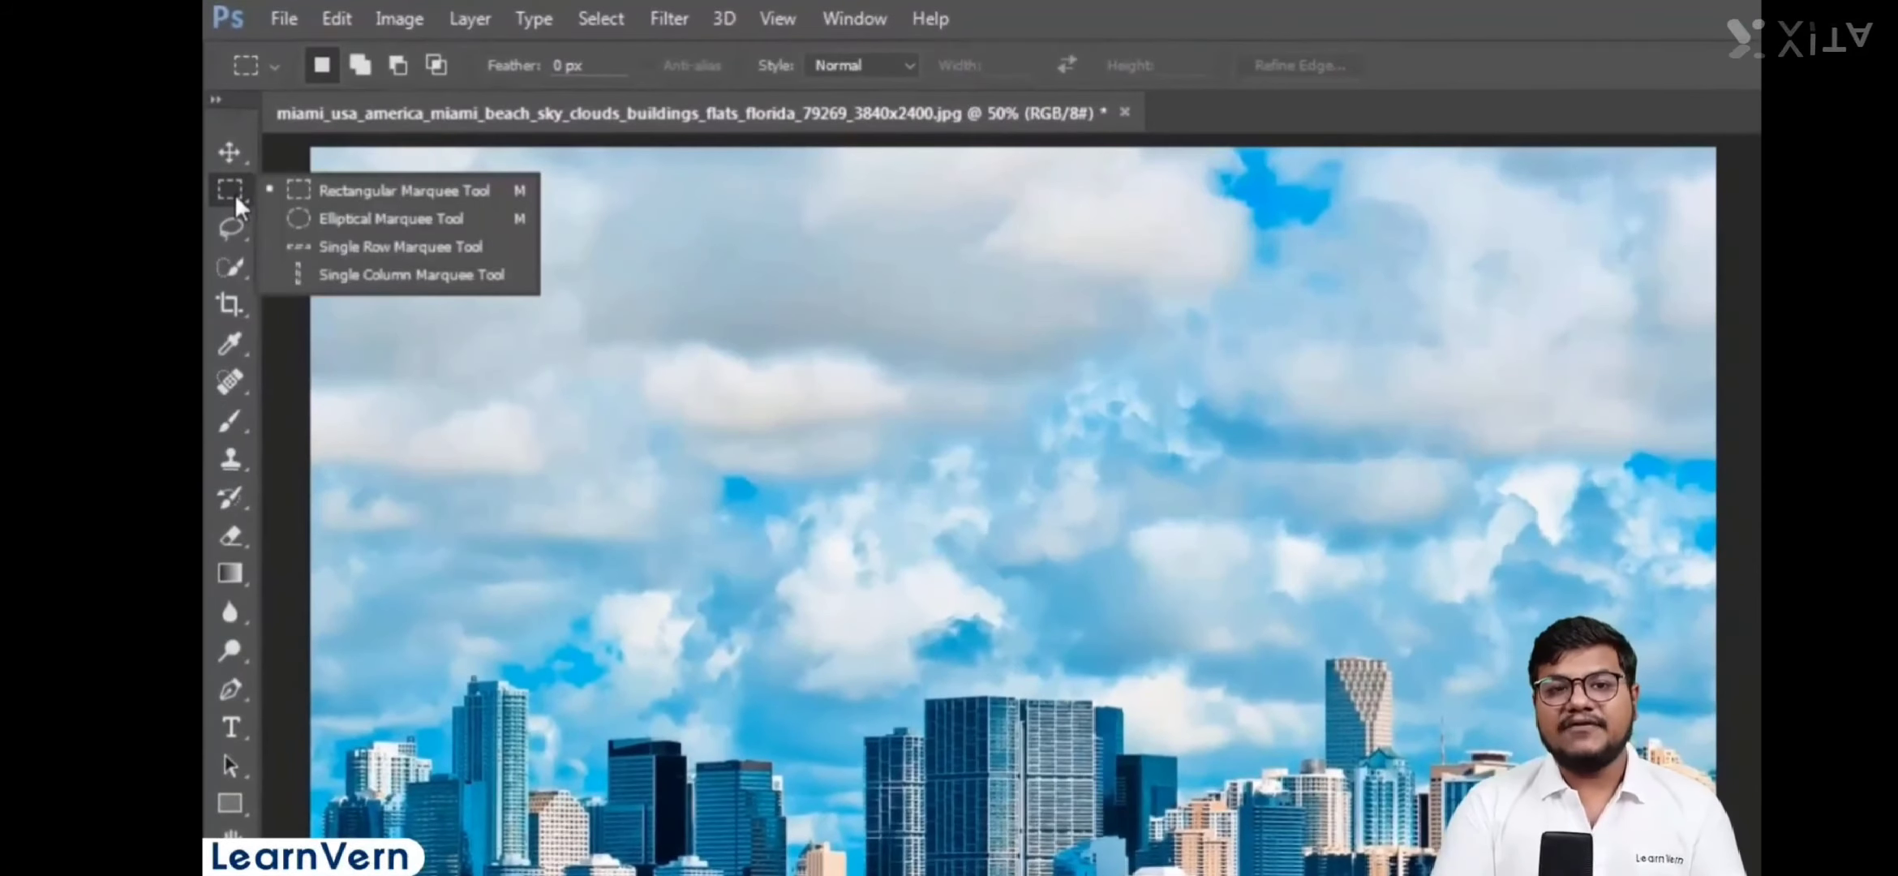
left_click(495, 217)
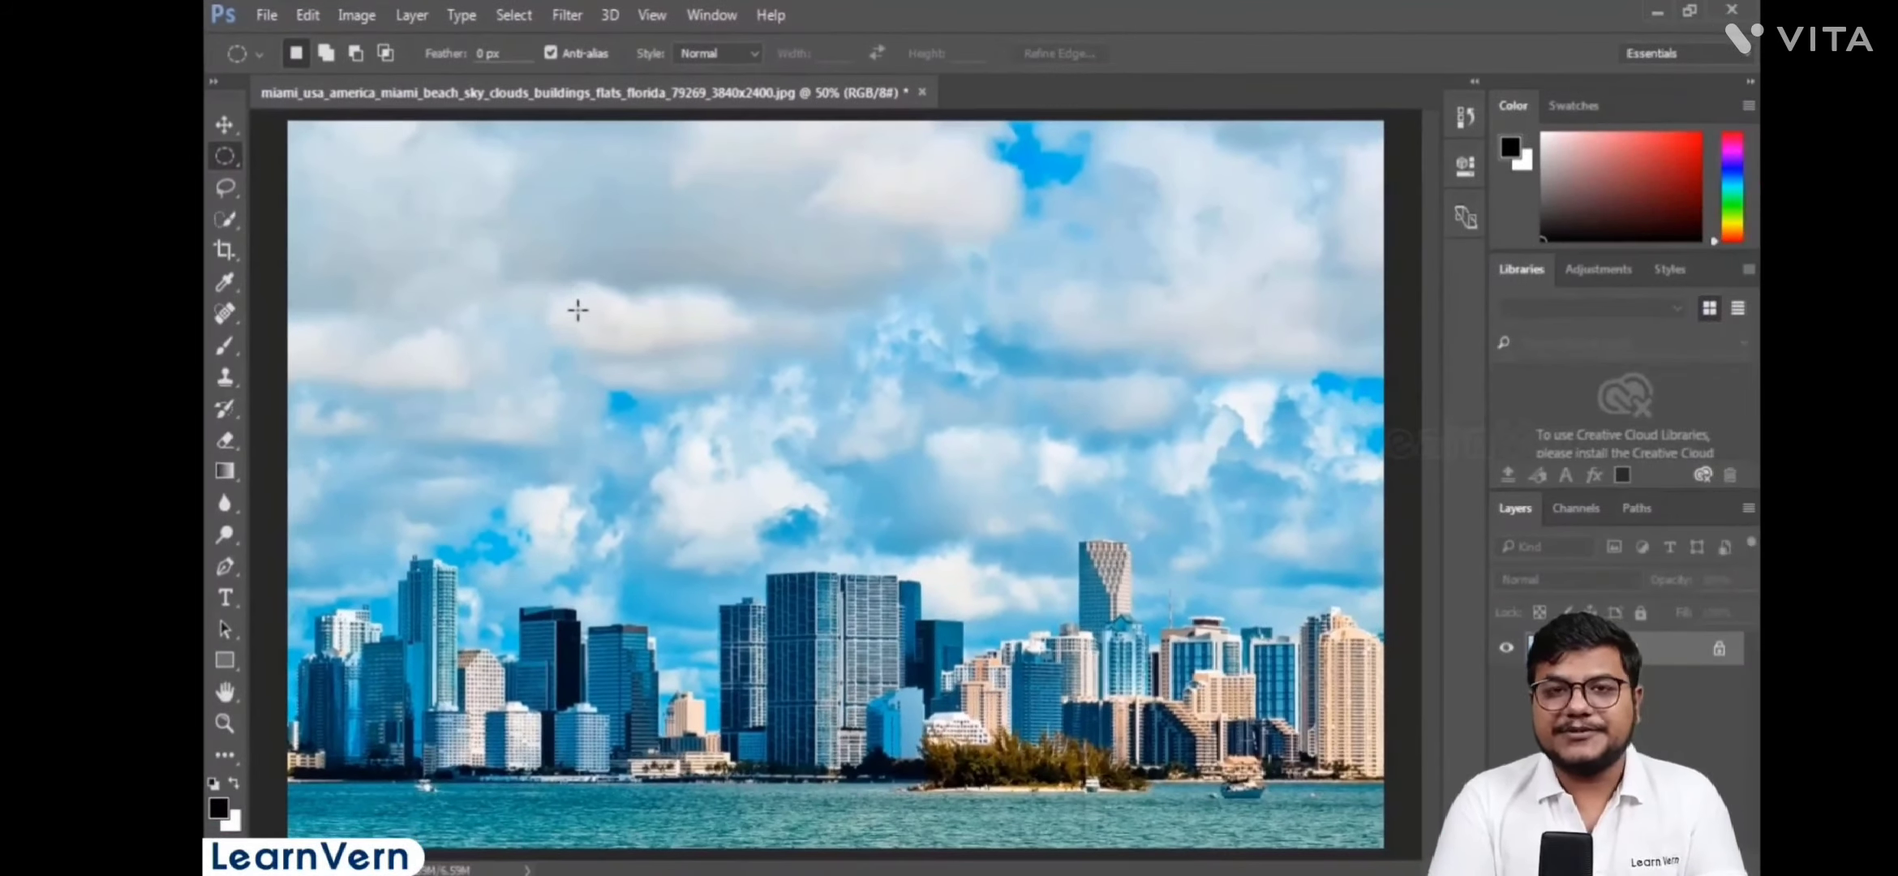
left_click_drag(599, 315, 1029, 683)
left_click_drag(1024, 608, 1023, 610)
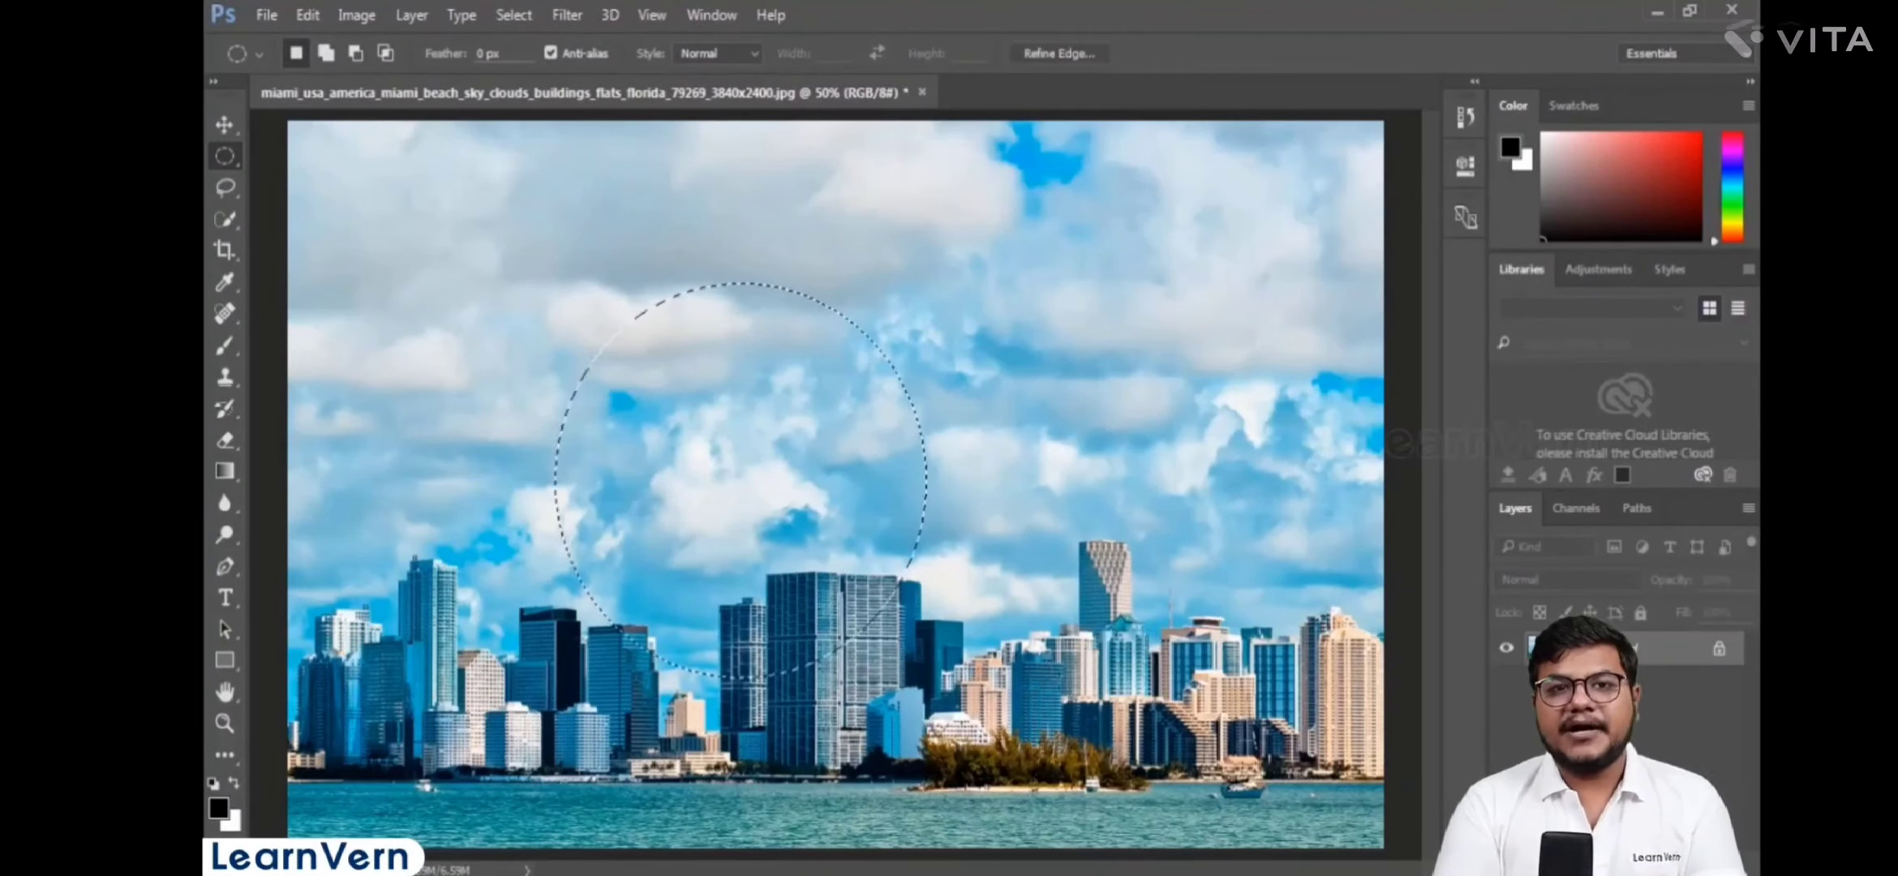
- Try to move the elliptically selected image area toward the right side of the picture with the Move tool
left_click(222, 130)
left_click(311, 129)
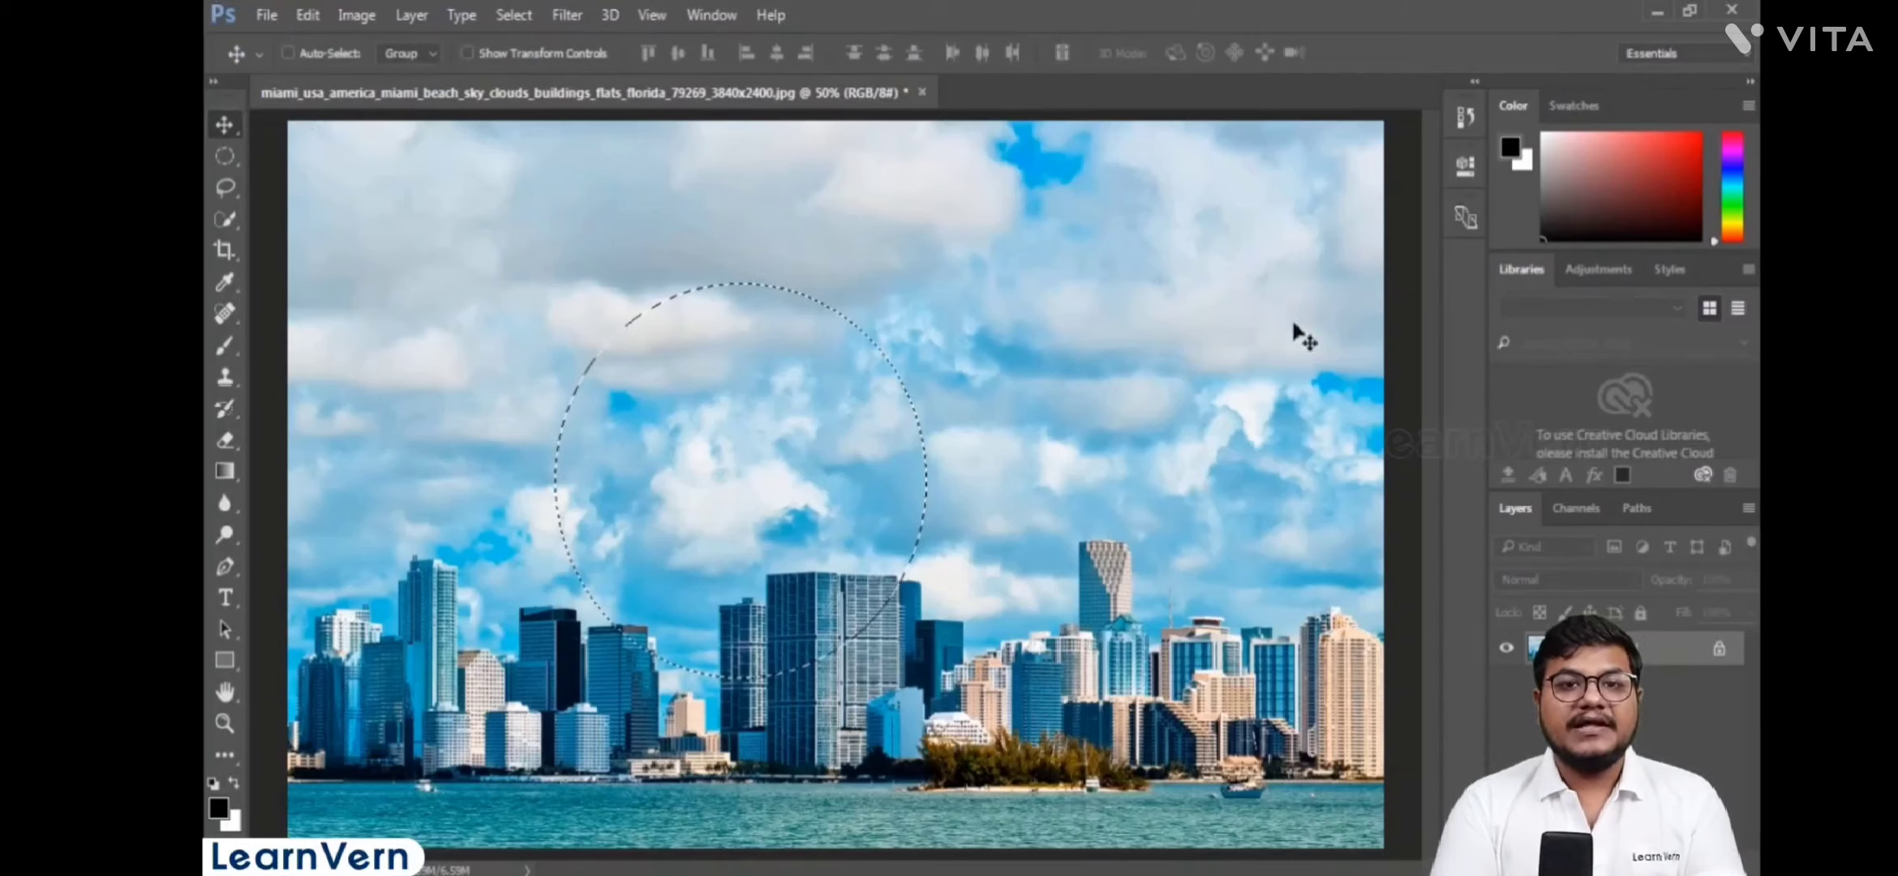
left_click_drag(740, 468, 1266, 432)
key("ctrl+z")
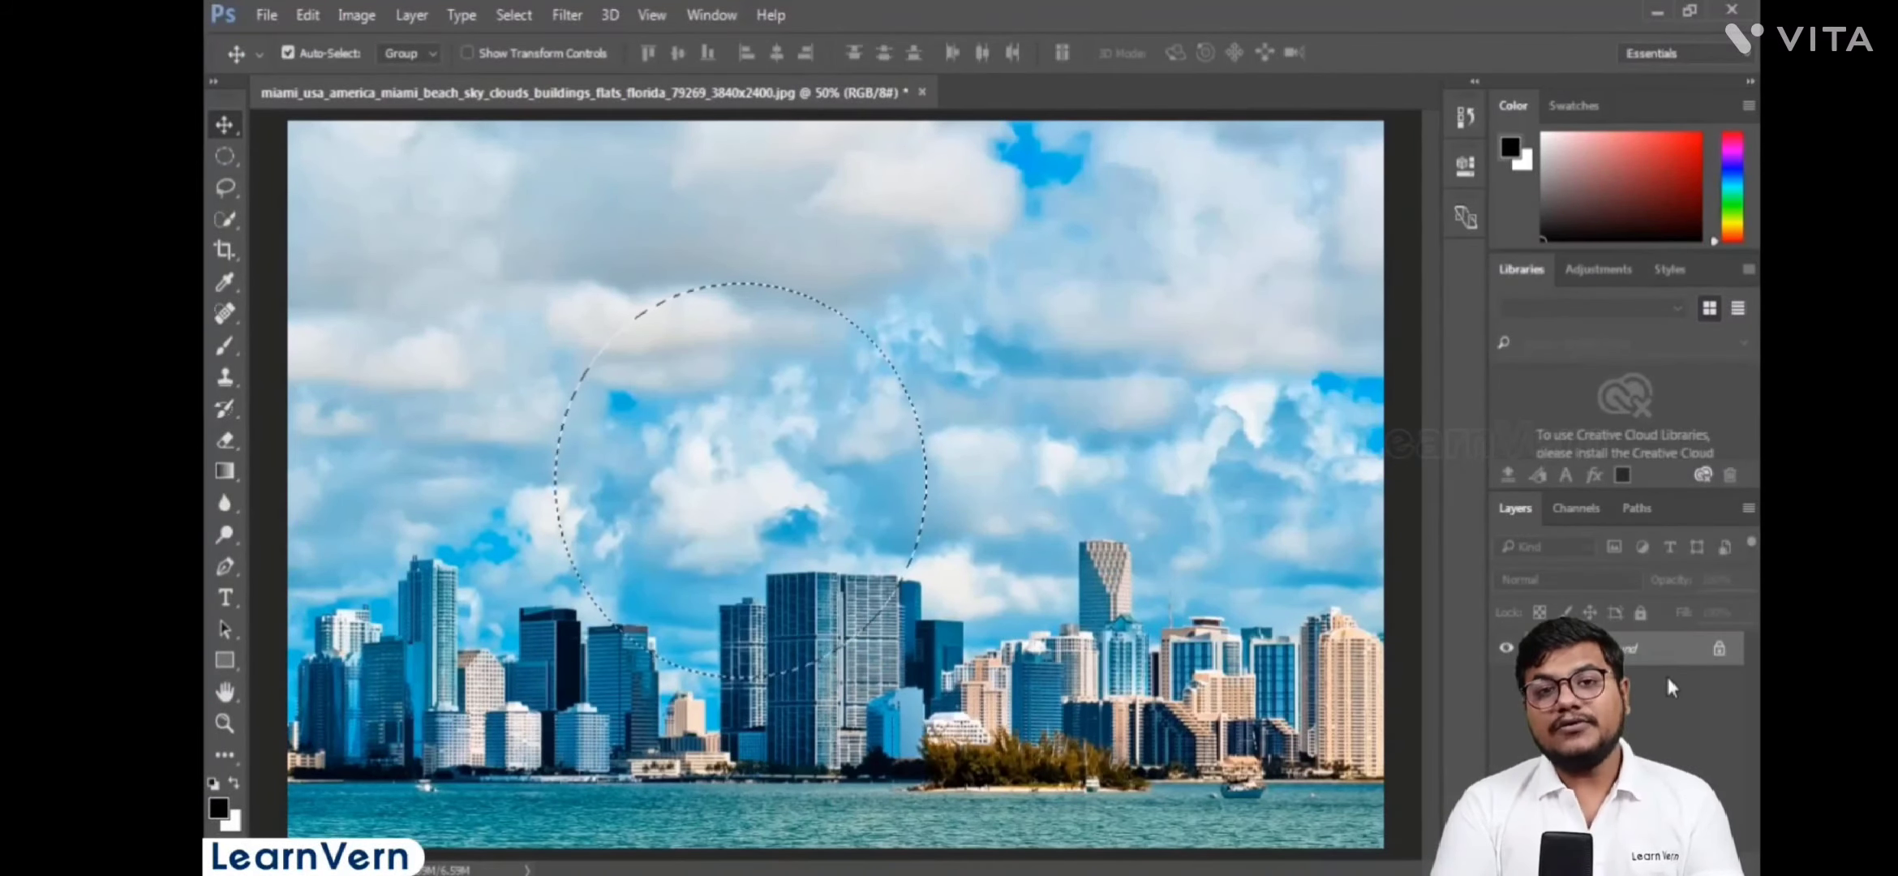
- Clear the elliptical selection and convert the locked Background into an editable layer named Layer 0
key("ctrl+d")
double_click(1655, 649)
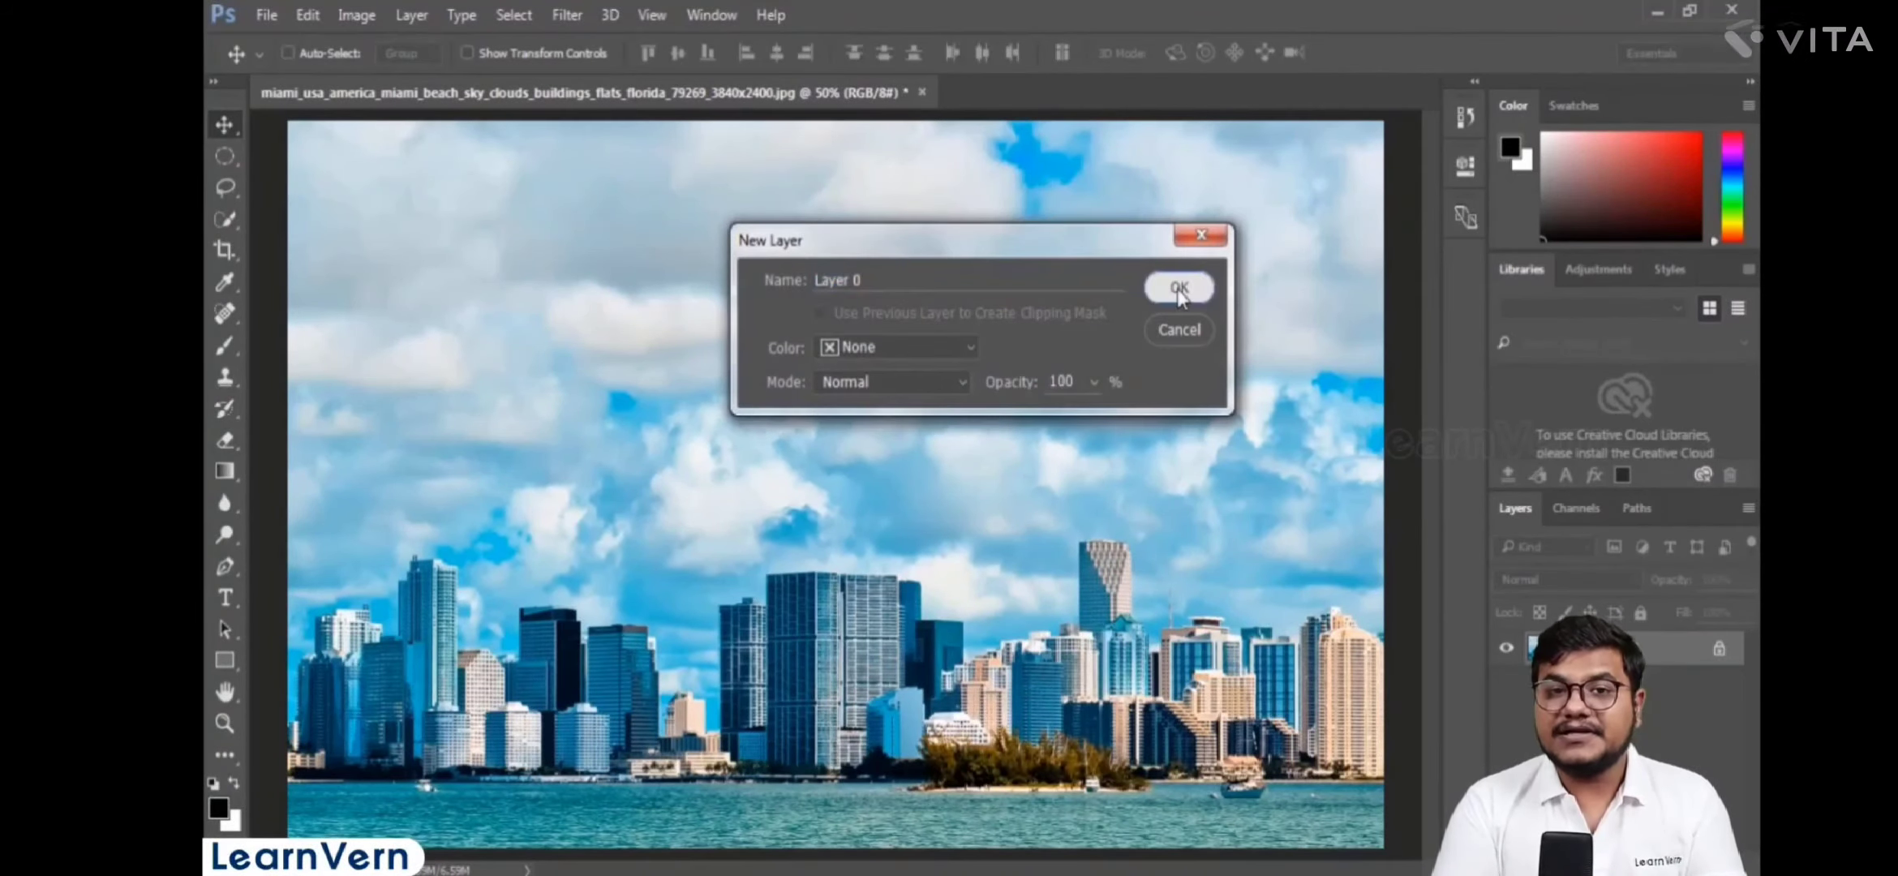
left_click(1207, 286)
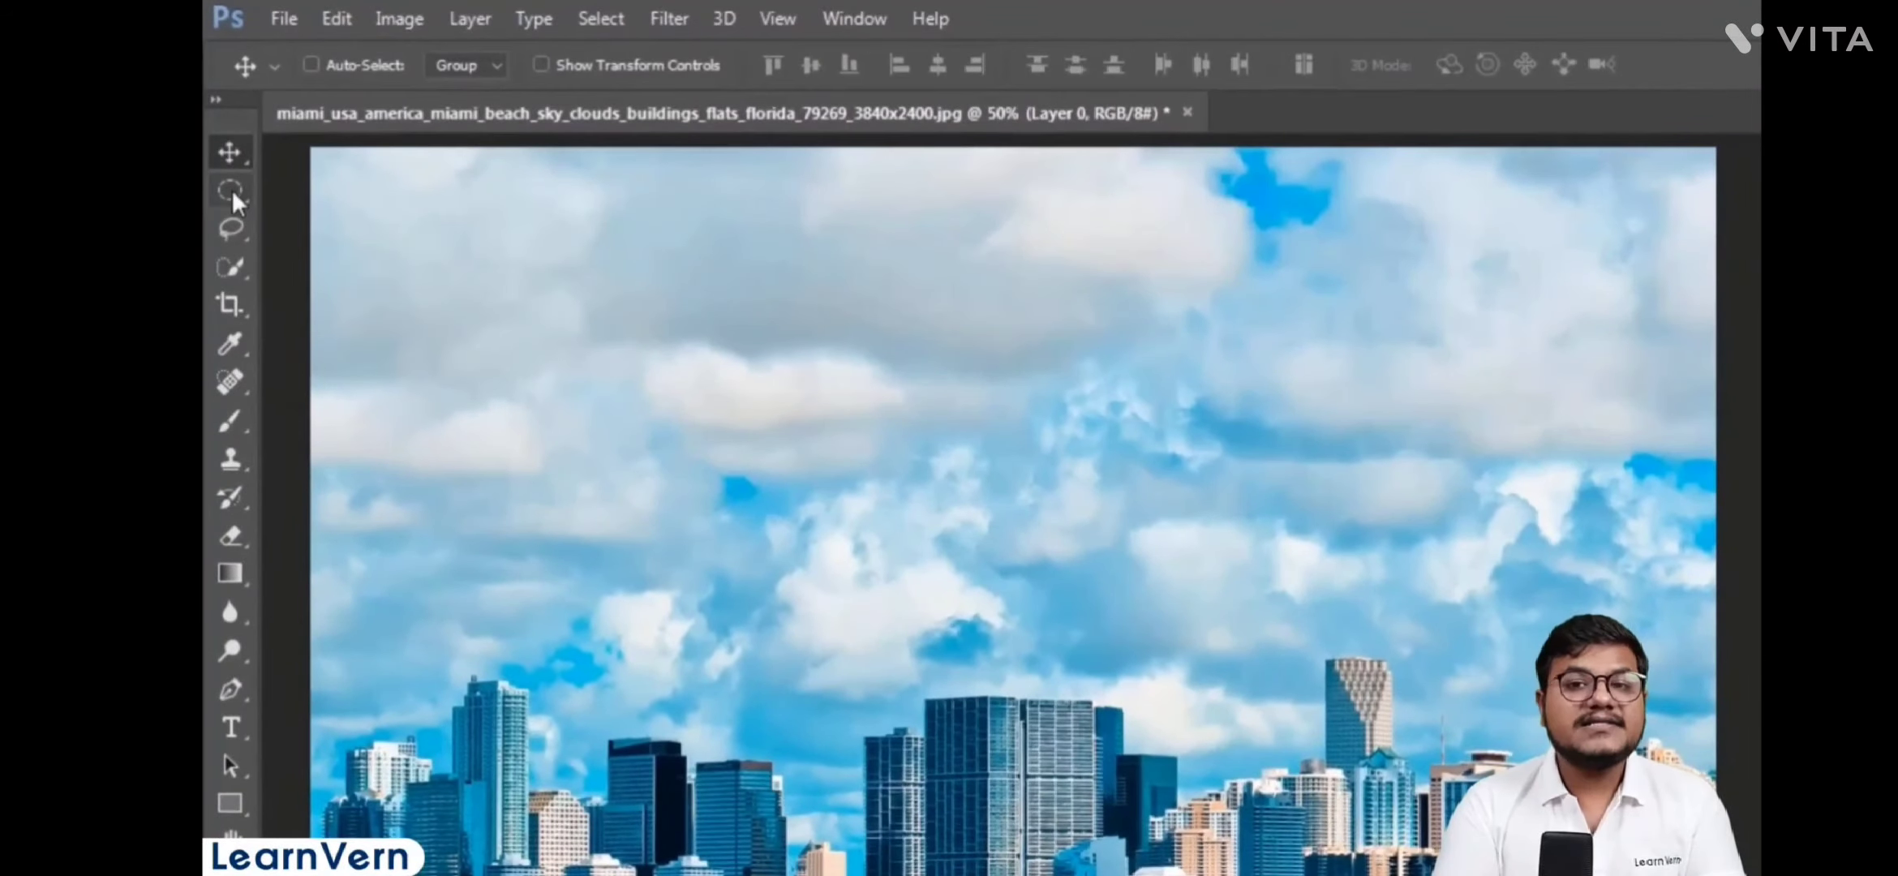
- Select a single pixel row across the upper sky with the Single Row Marquee tool
left_click(231, 188)
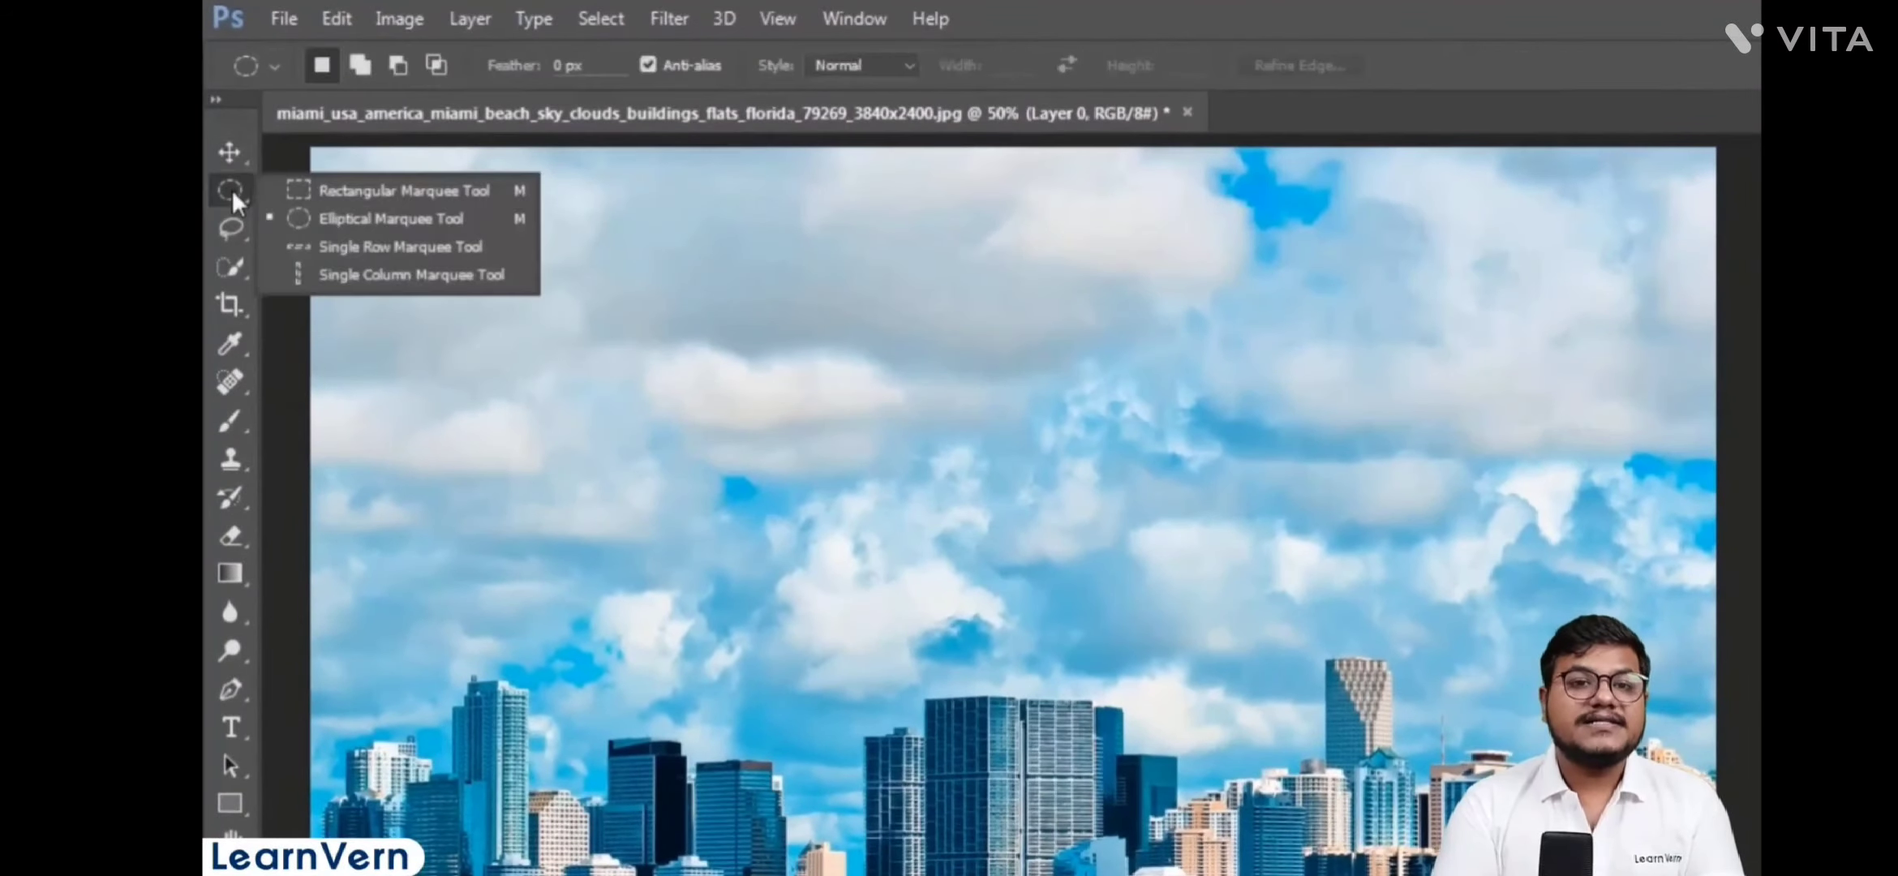
left_click(347, 245)
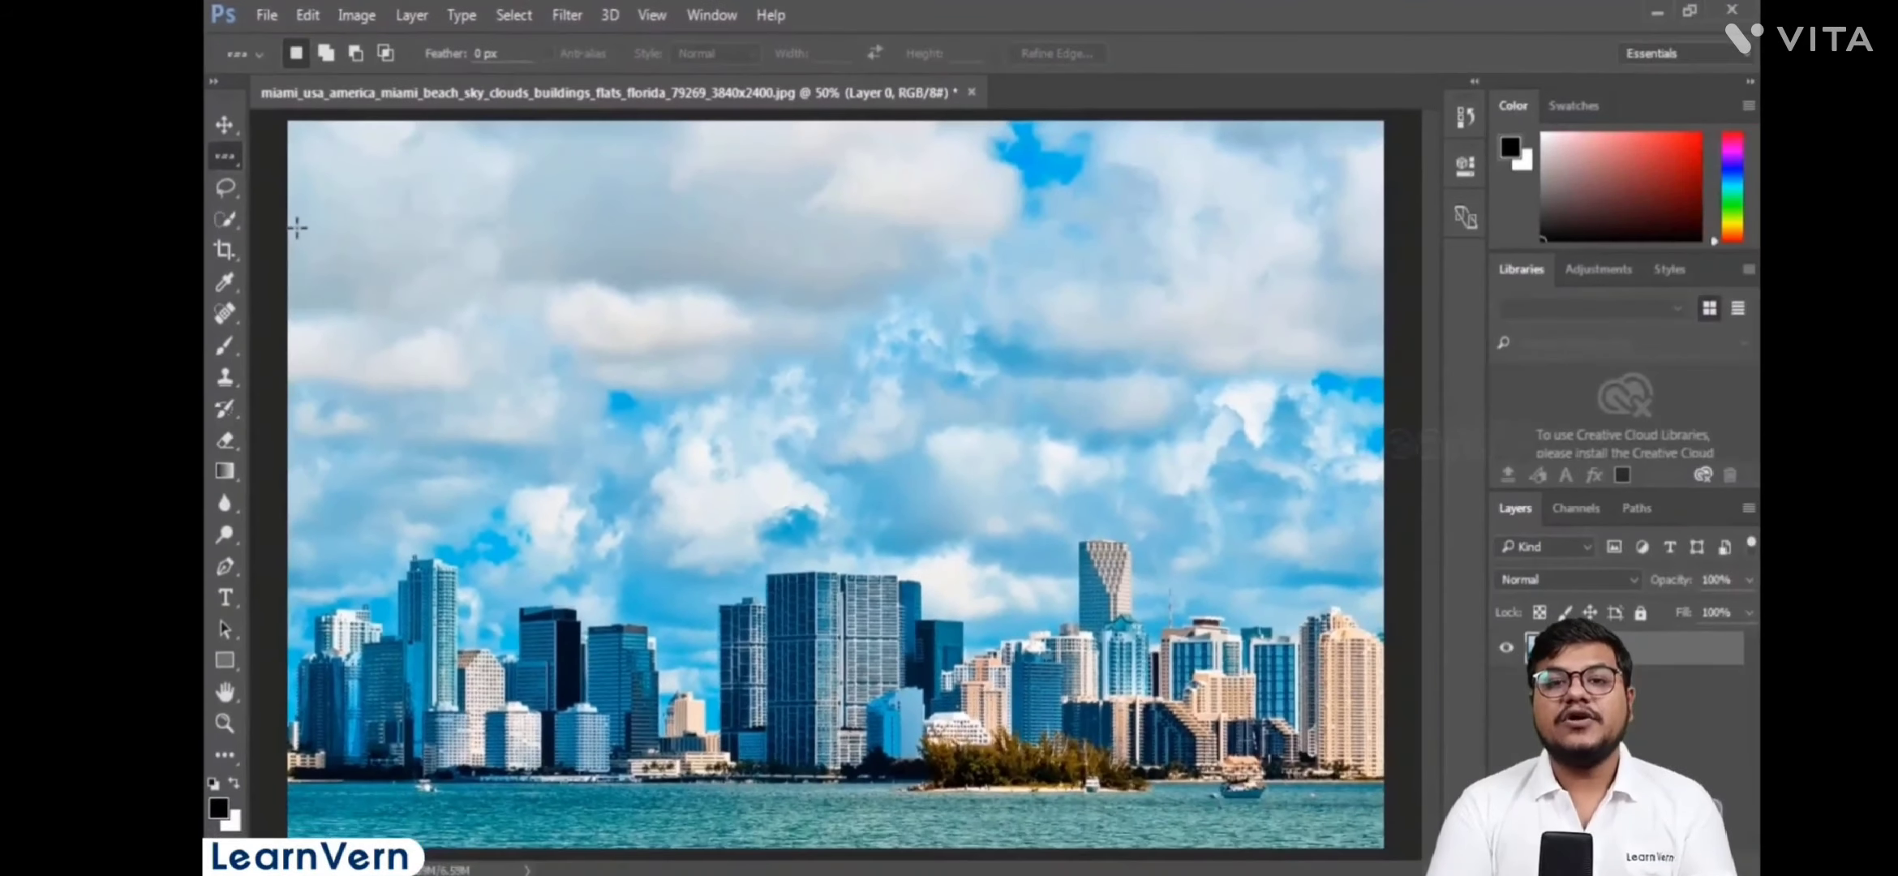
left_click_drag(292, 153, 317, 186)
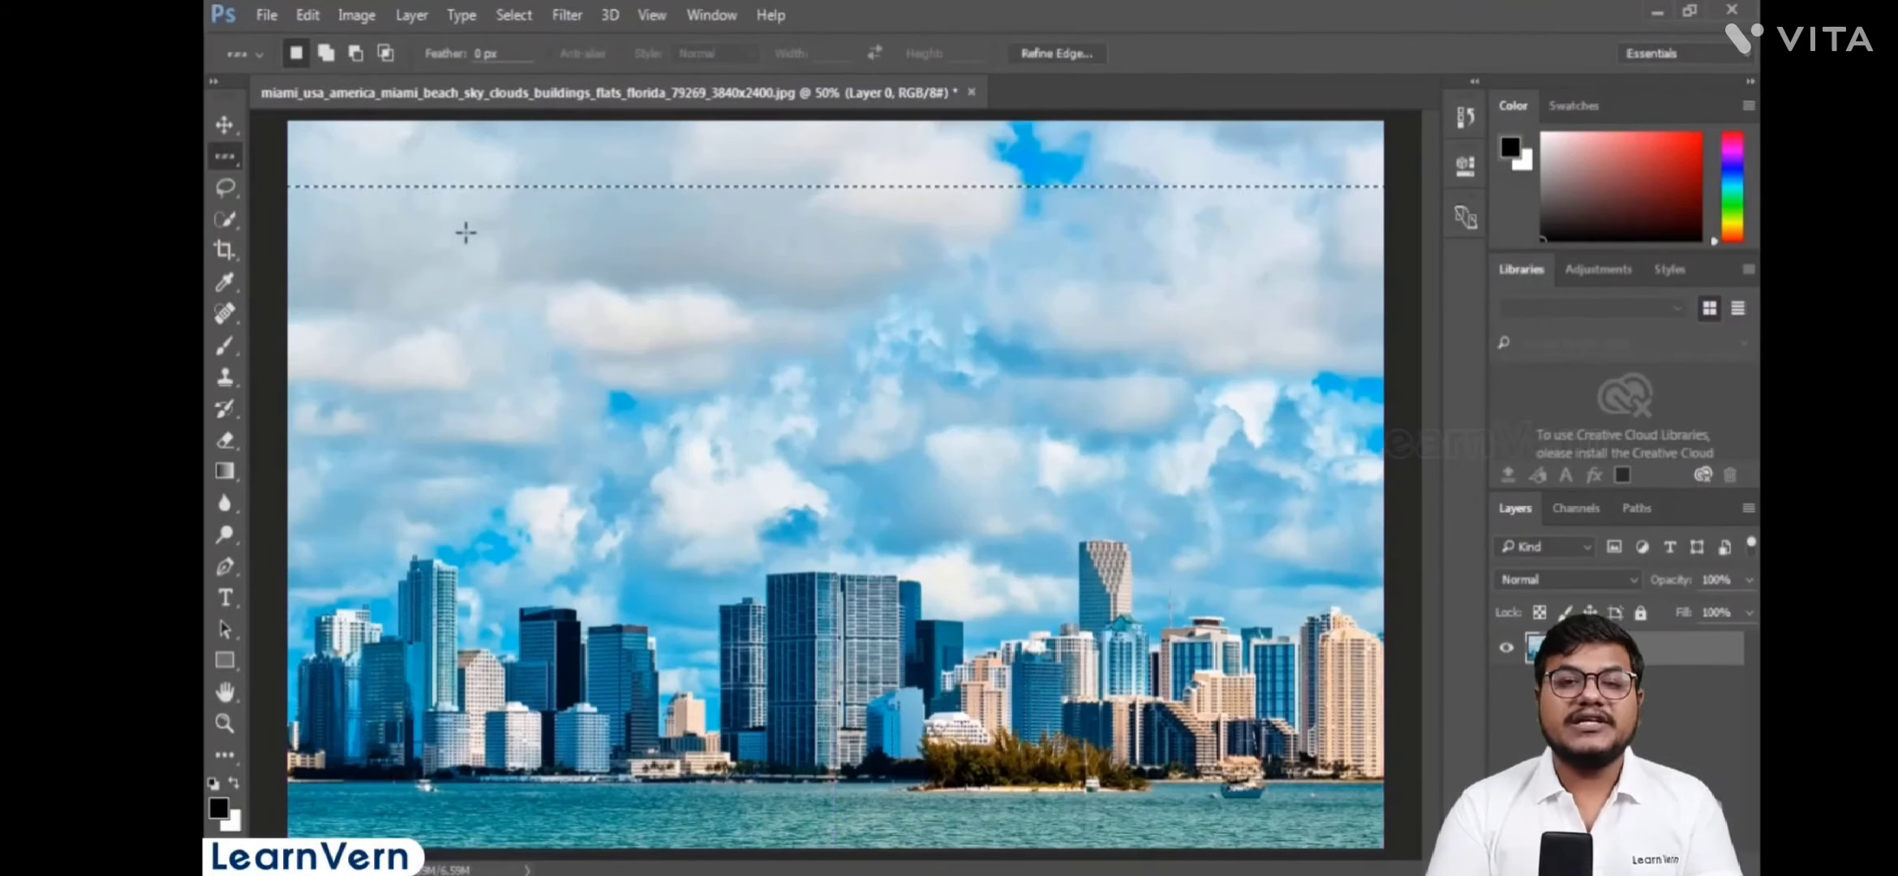
left_click(295, 192)
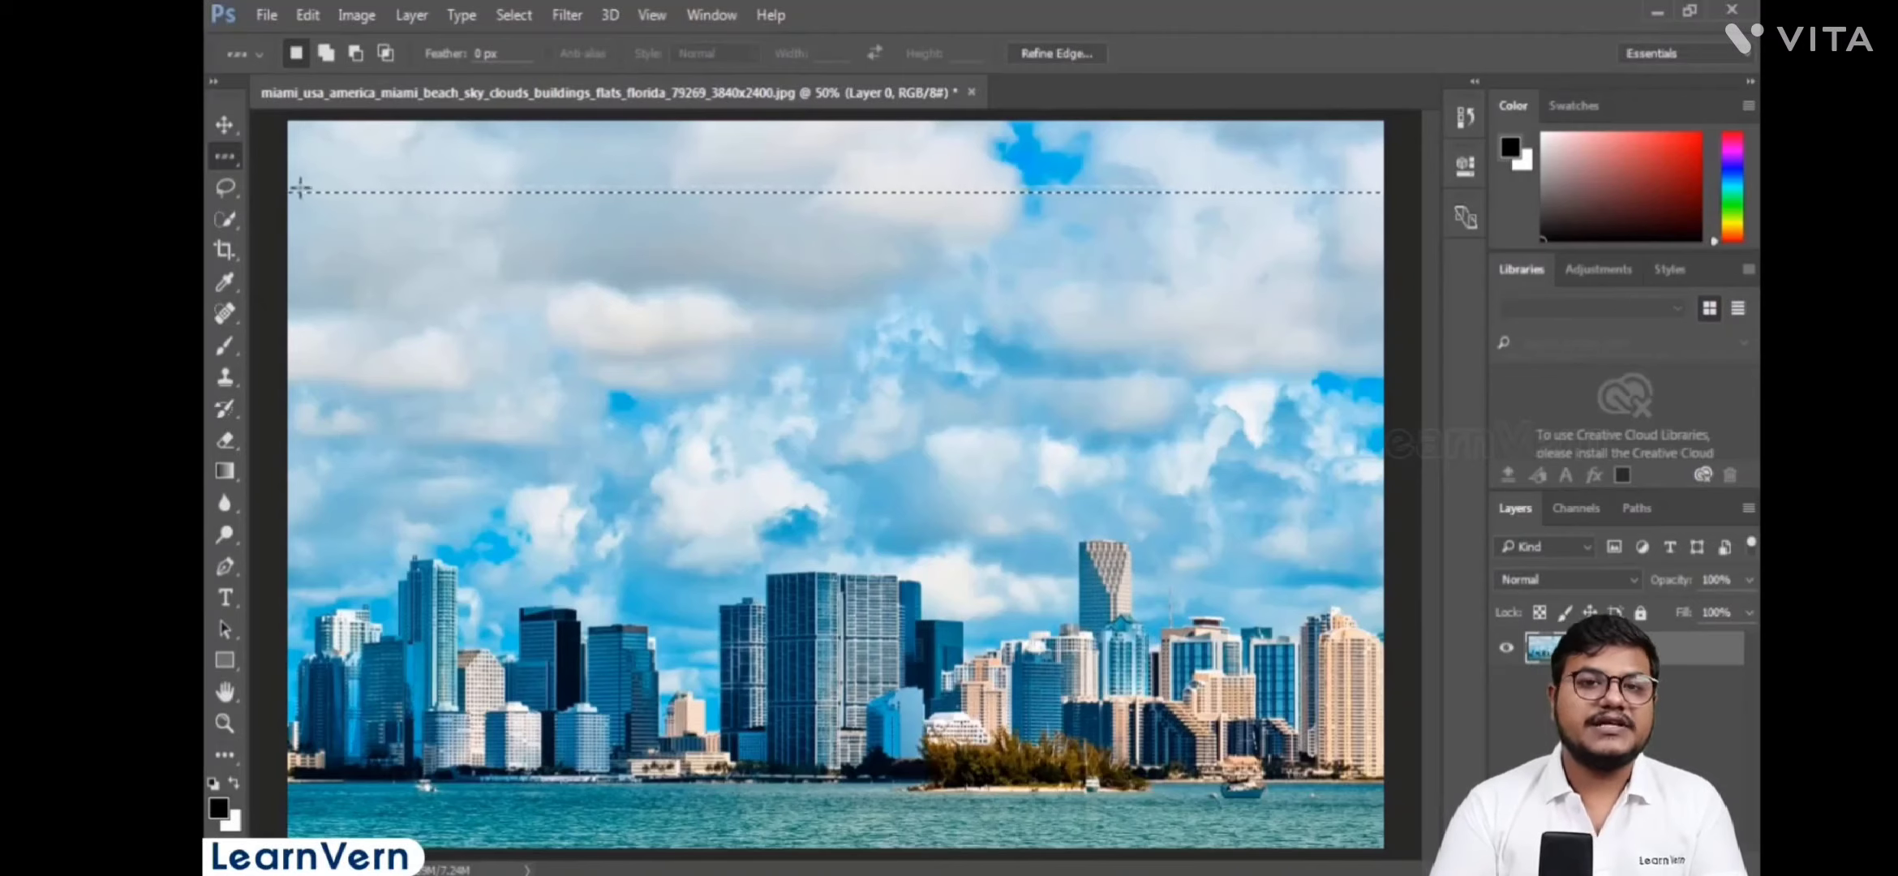
scroll(657, 183, "up", 5)
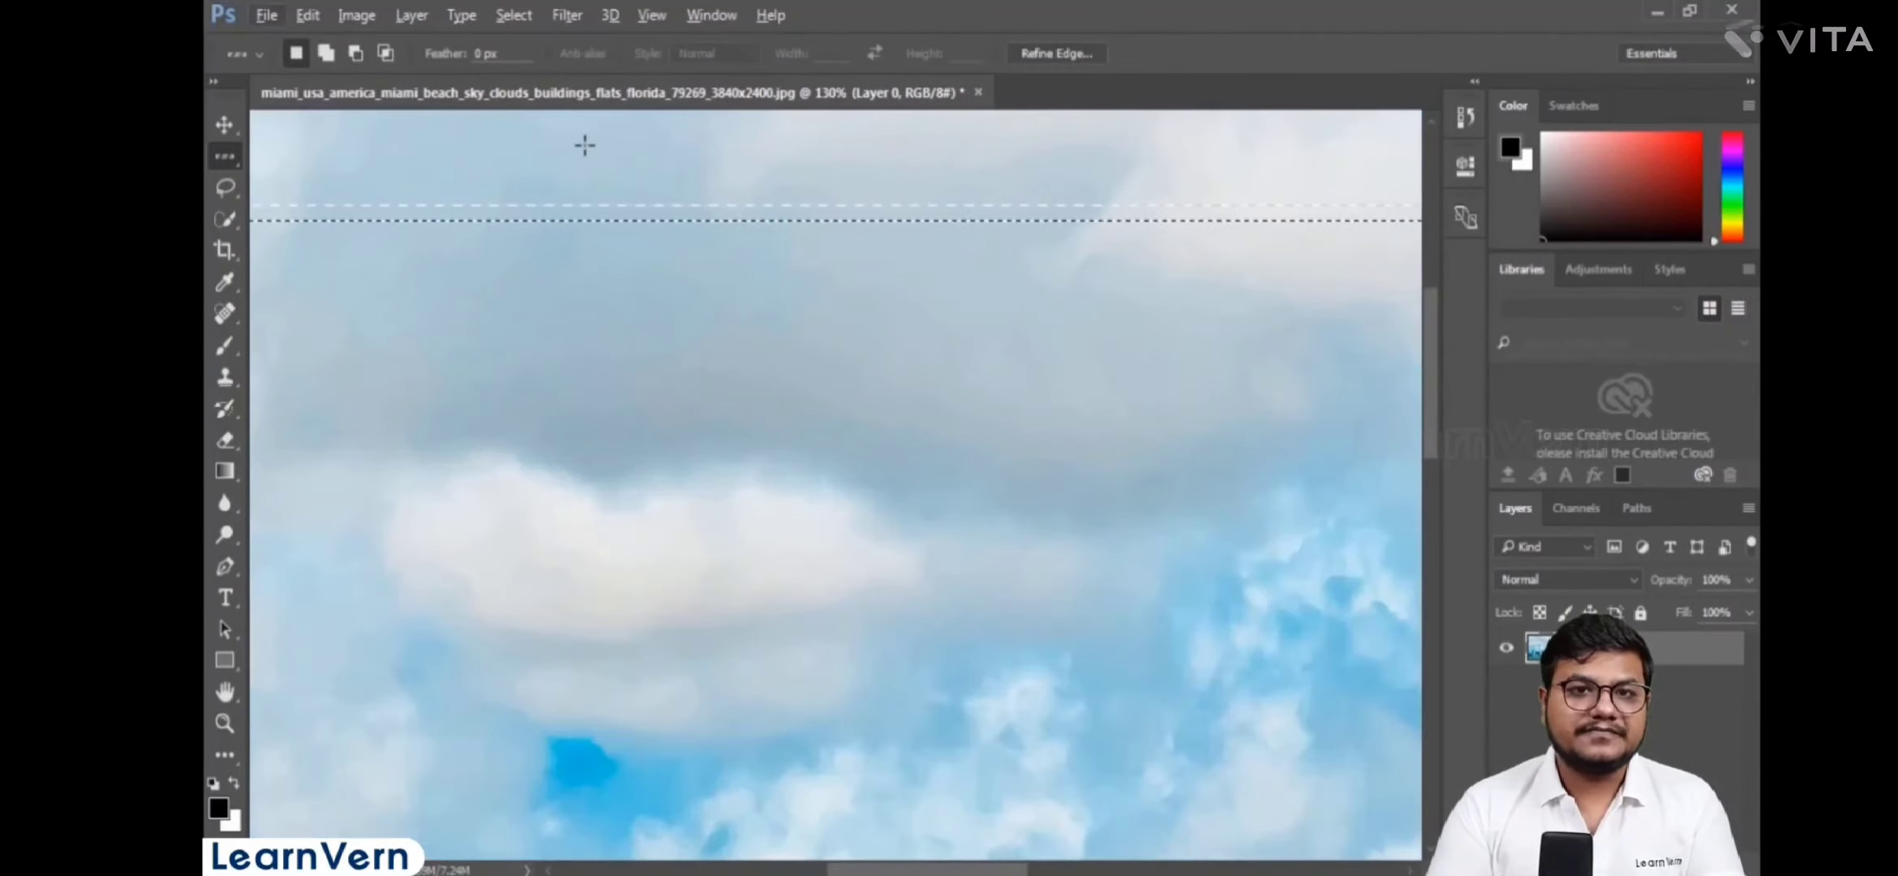
- Shift the single-row selection down through the sky in small increments and delete the selected pixel rows
key("Down")
left_click(946, 7)
key("Down")
key("Down")
key("Down")
key("Down")
key("Down")
key("Down")
key("Down")
key("Down")
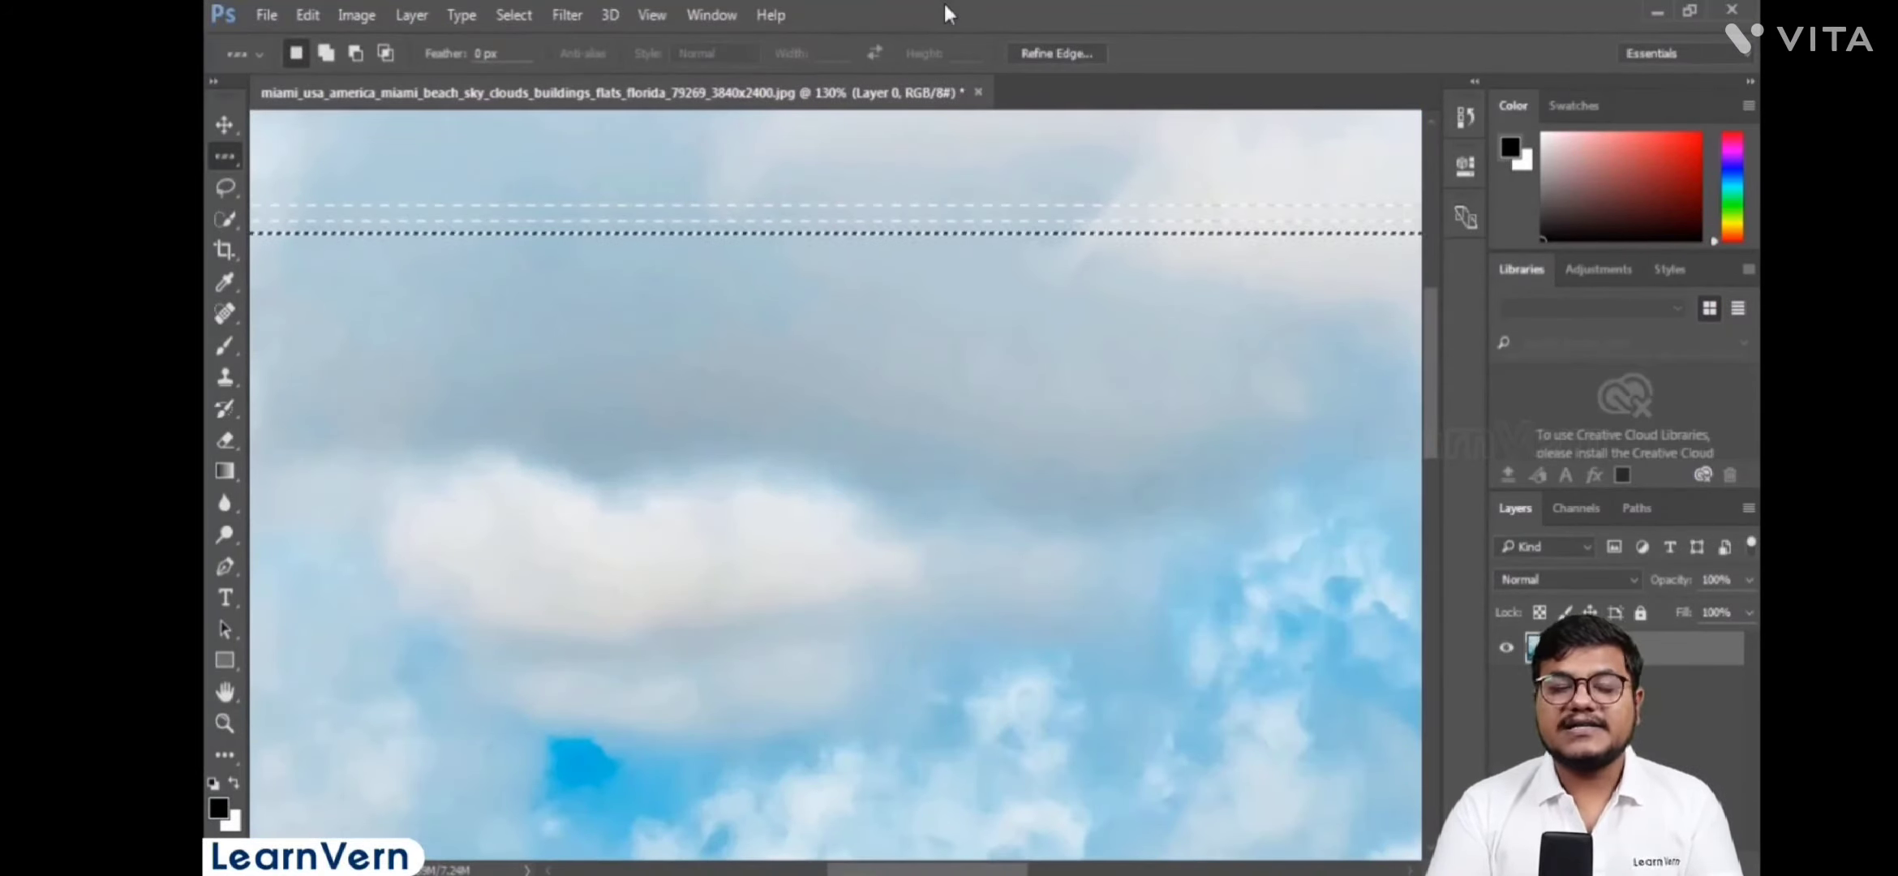
key("Down")
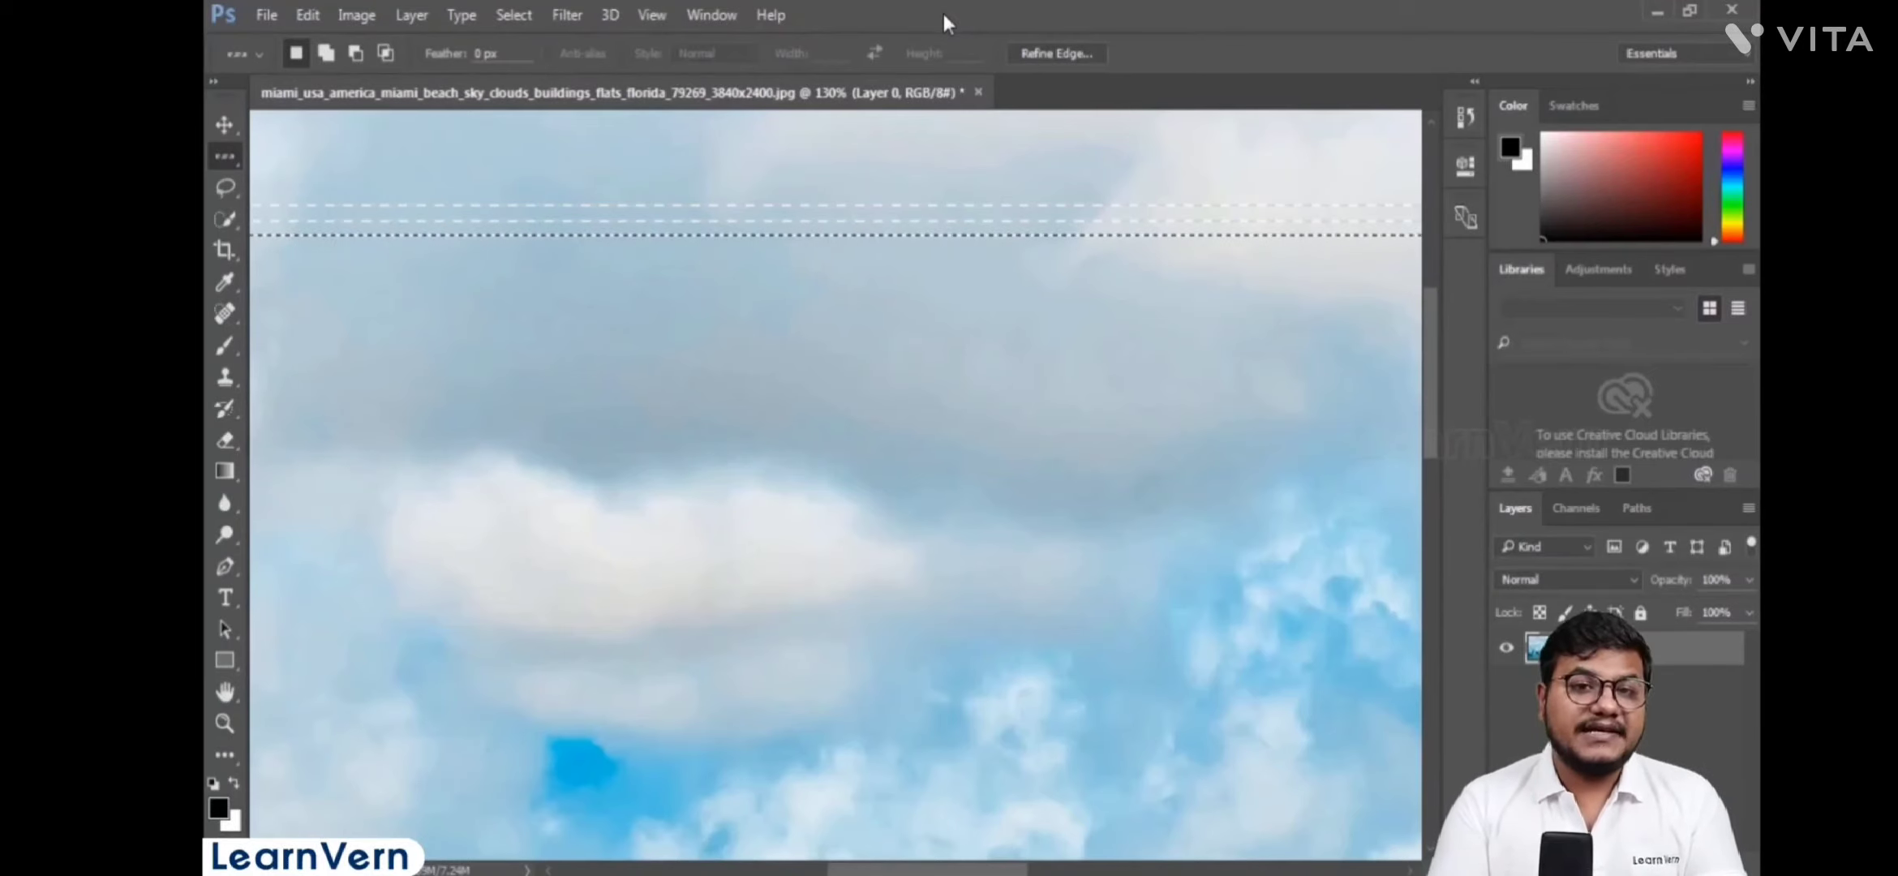
key("Delete")
- Delete further pixel rows at small intervals below the existing cut lines, and clear the selection
key("Down")
key("Down")
key("Down")
key("Down")
key("Down")
key("Down")
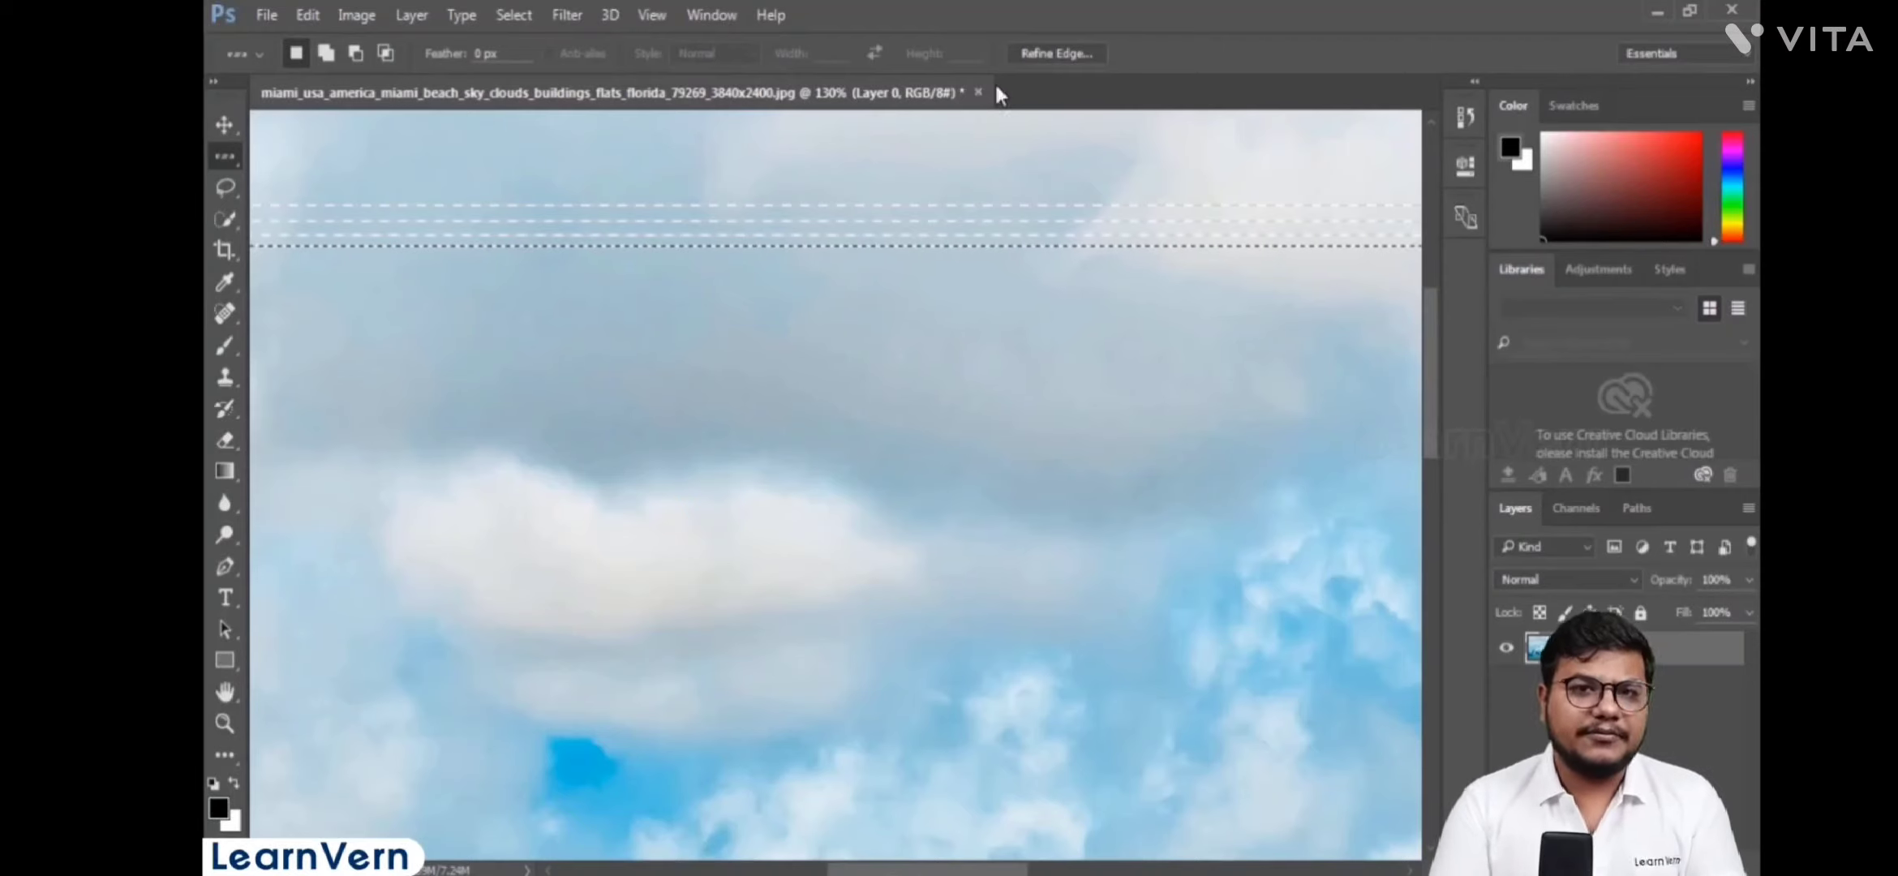
key("Delete")
key("Down")
key("Down")
key("Down")
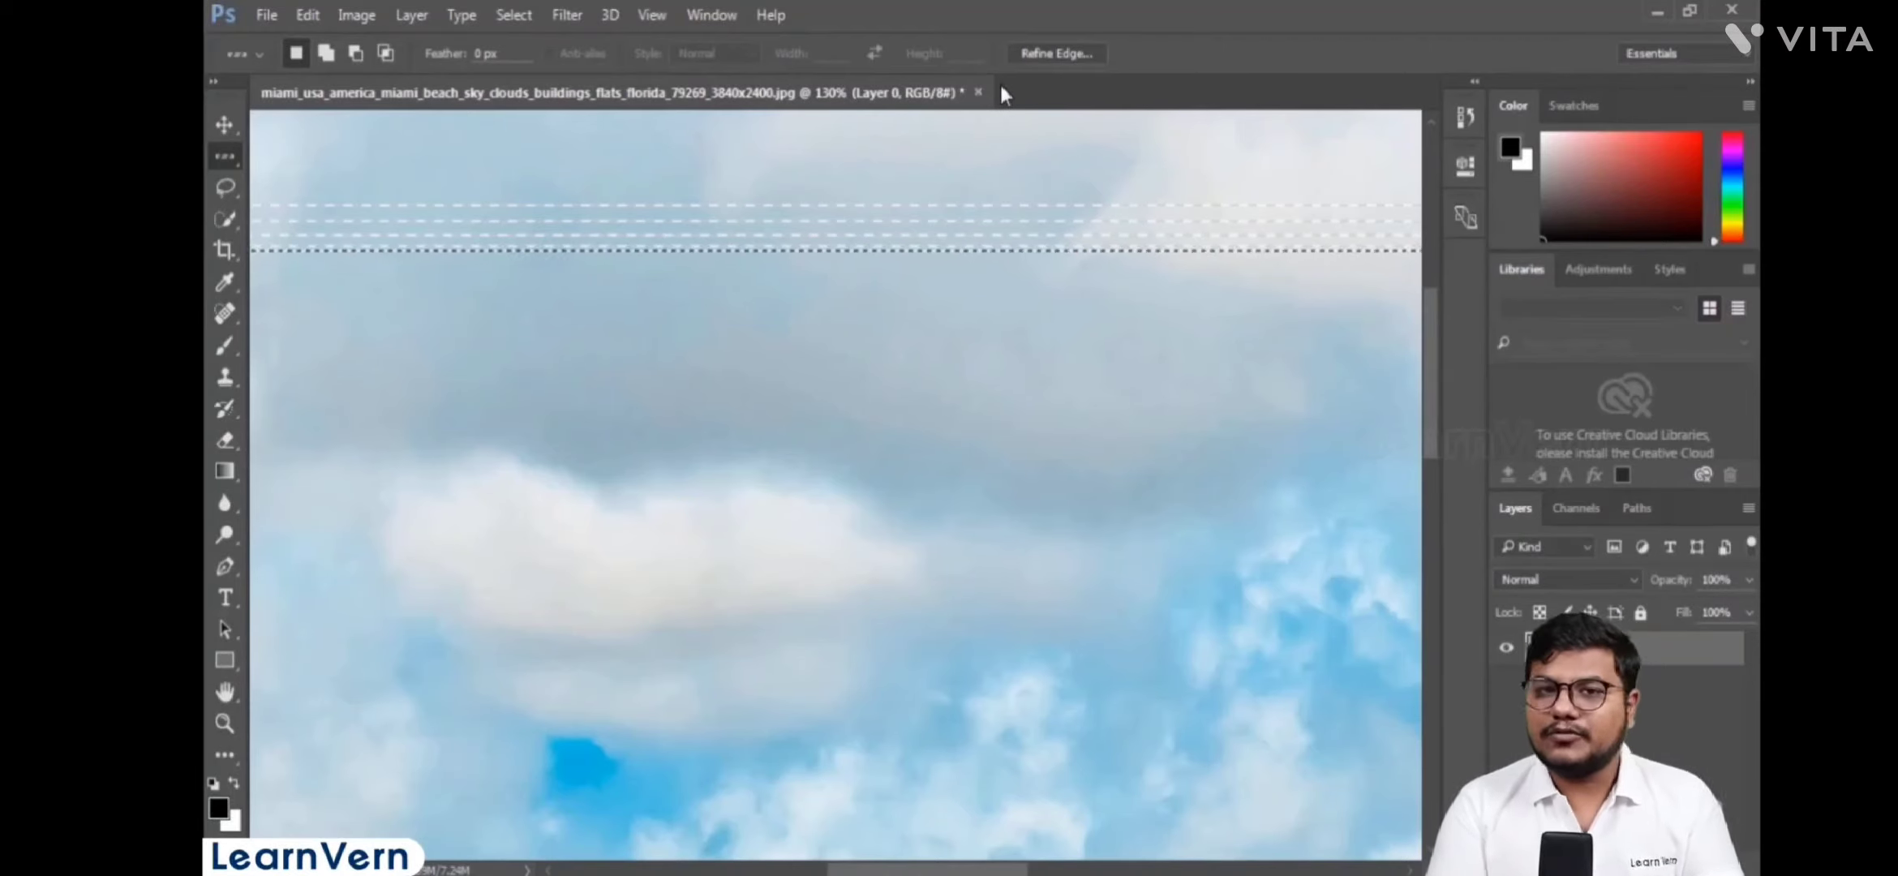
key("Delete")
key("Down")
key("Down")
key("Down")
key("Down")
key("Down")
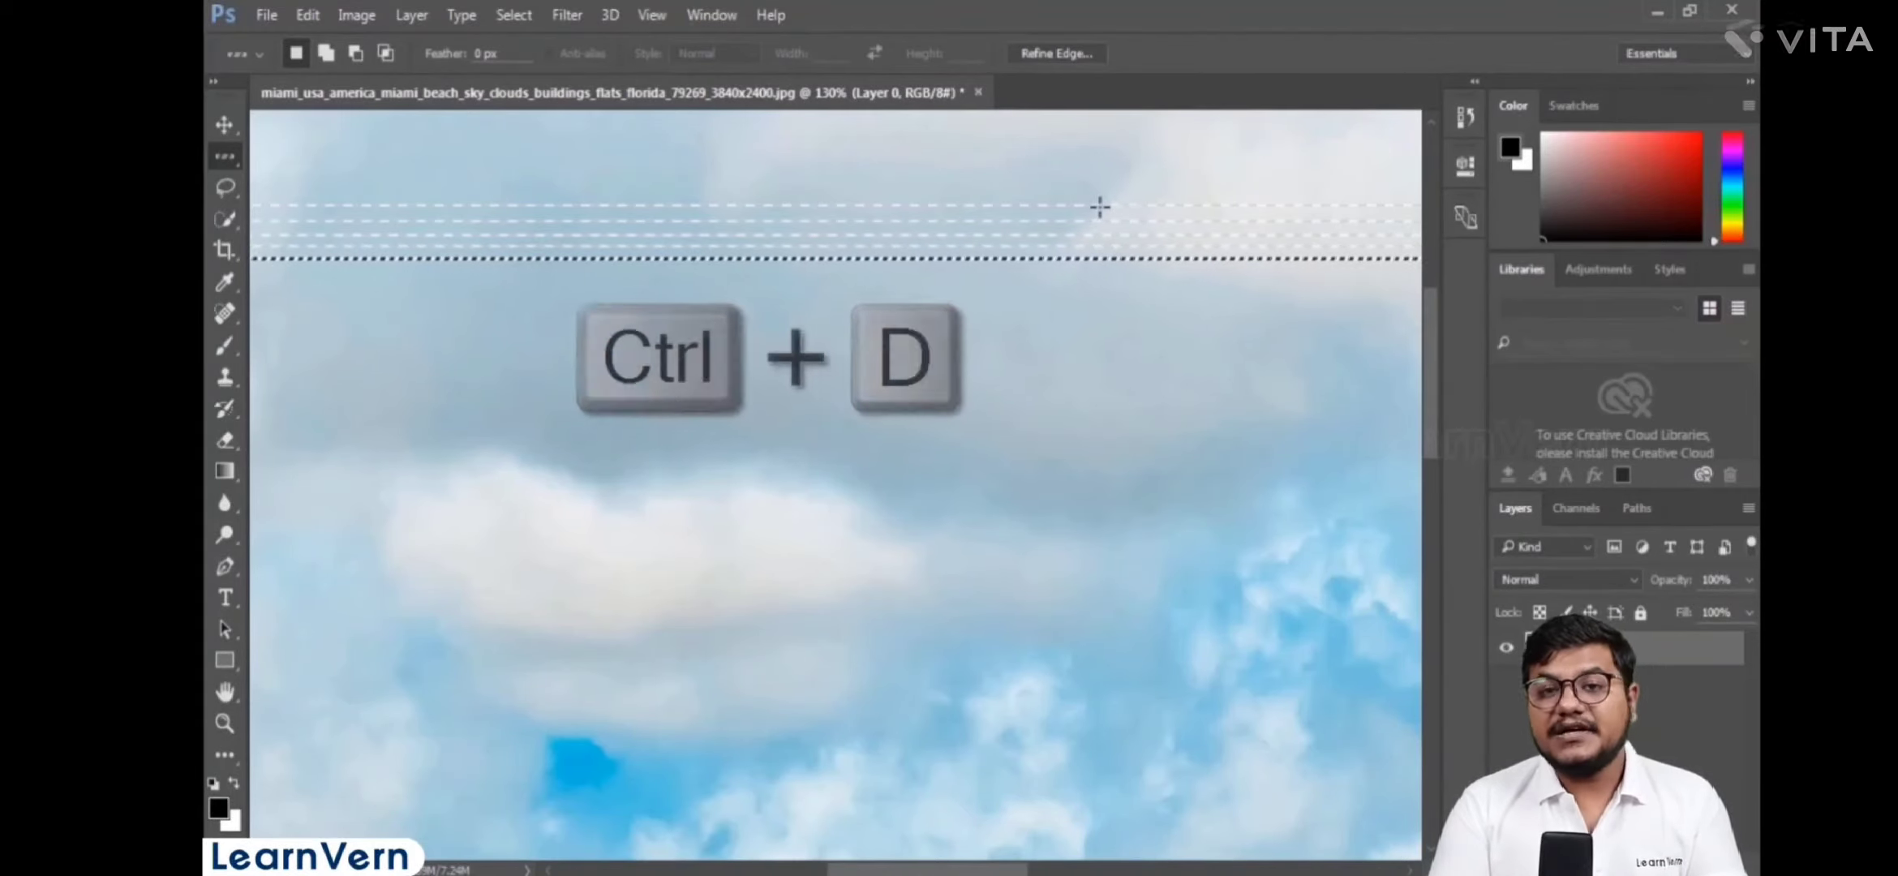
key("ctrl+d")
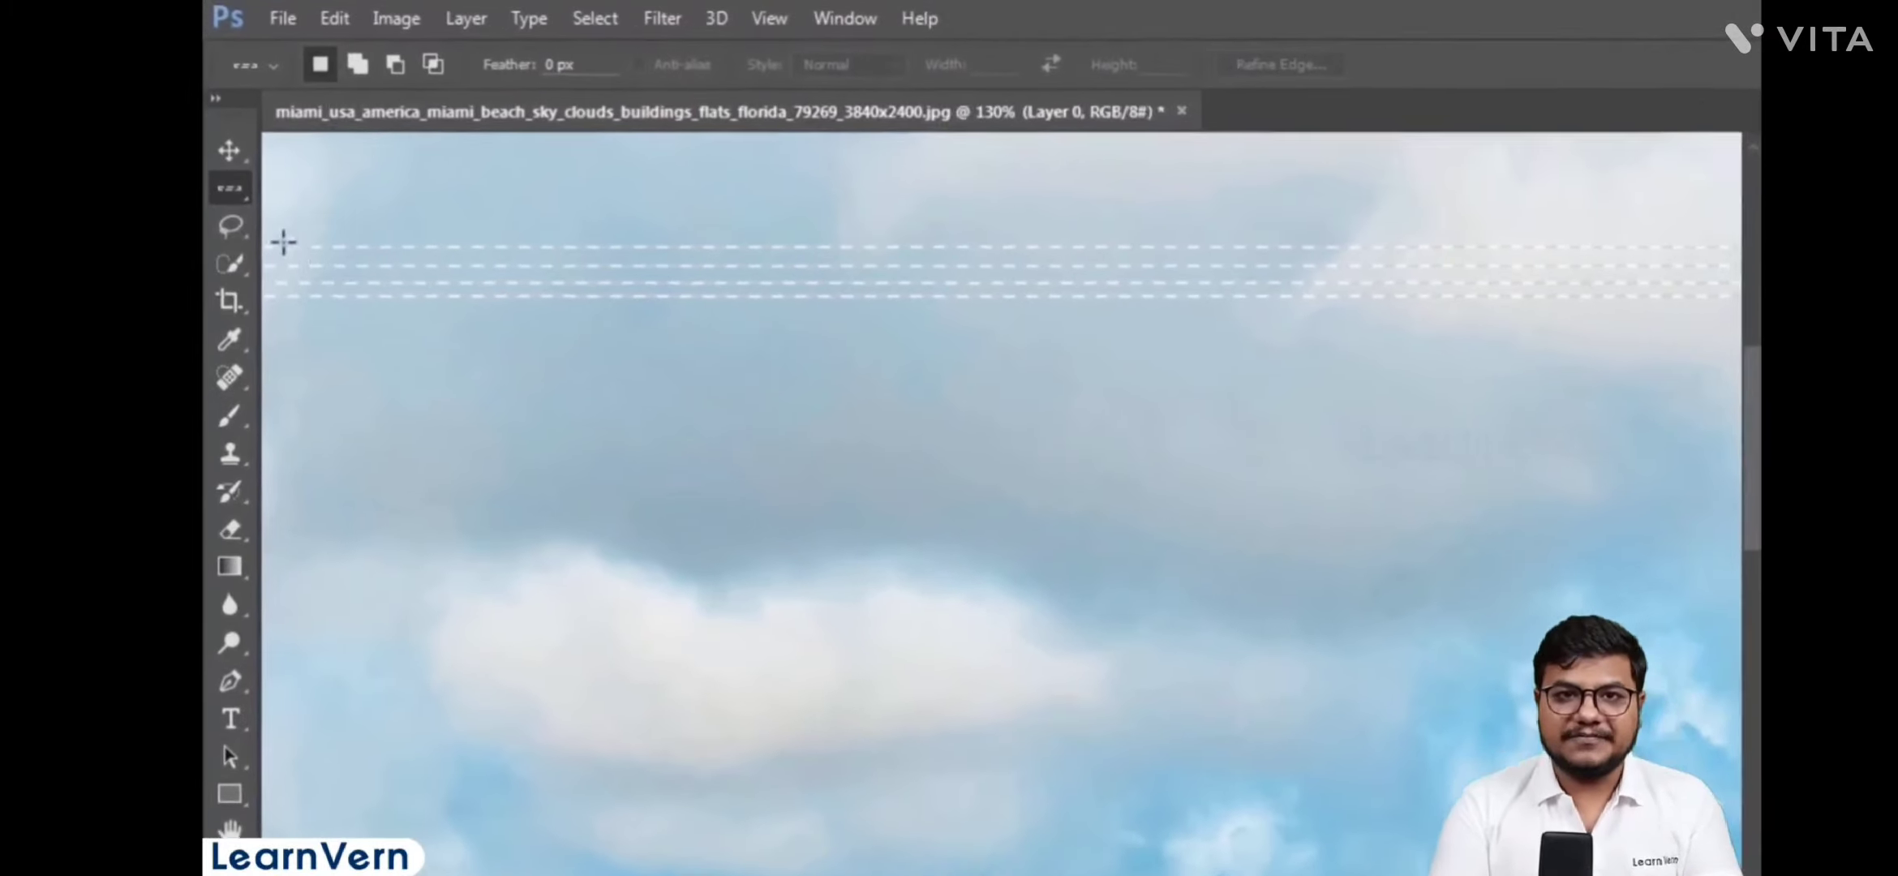
- Place single-pixel vertical selections across the sky with the Single Column Marquee tool, and clear them
right_click(228, 191)
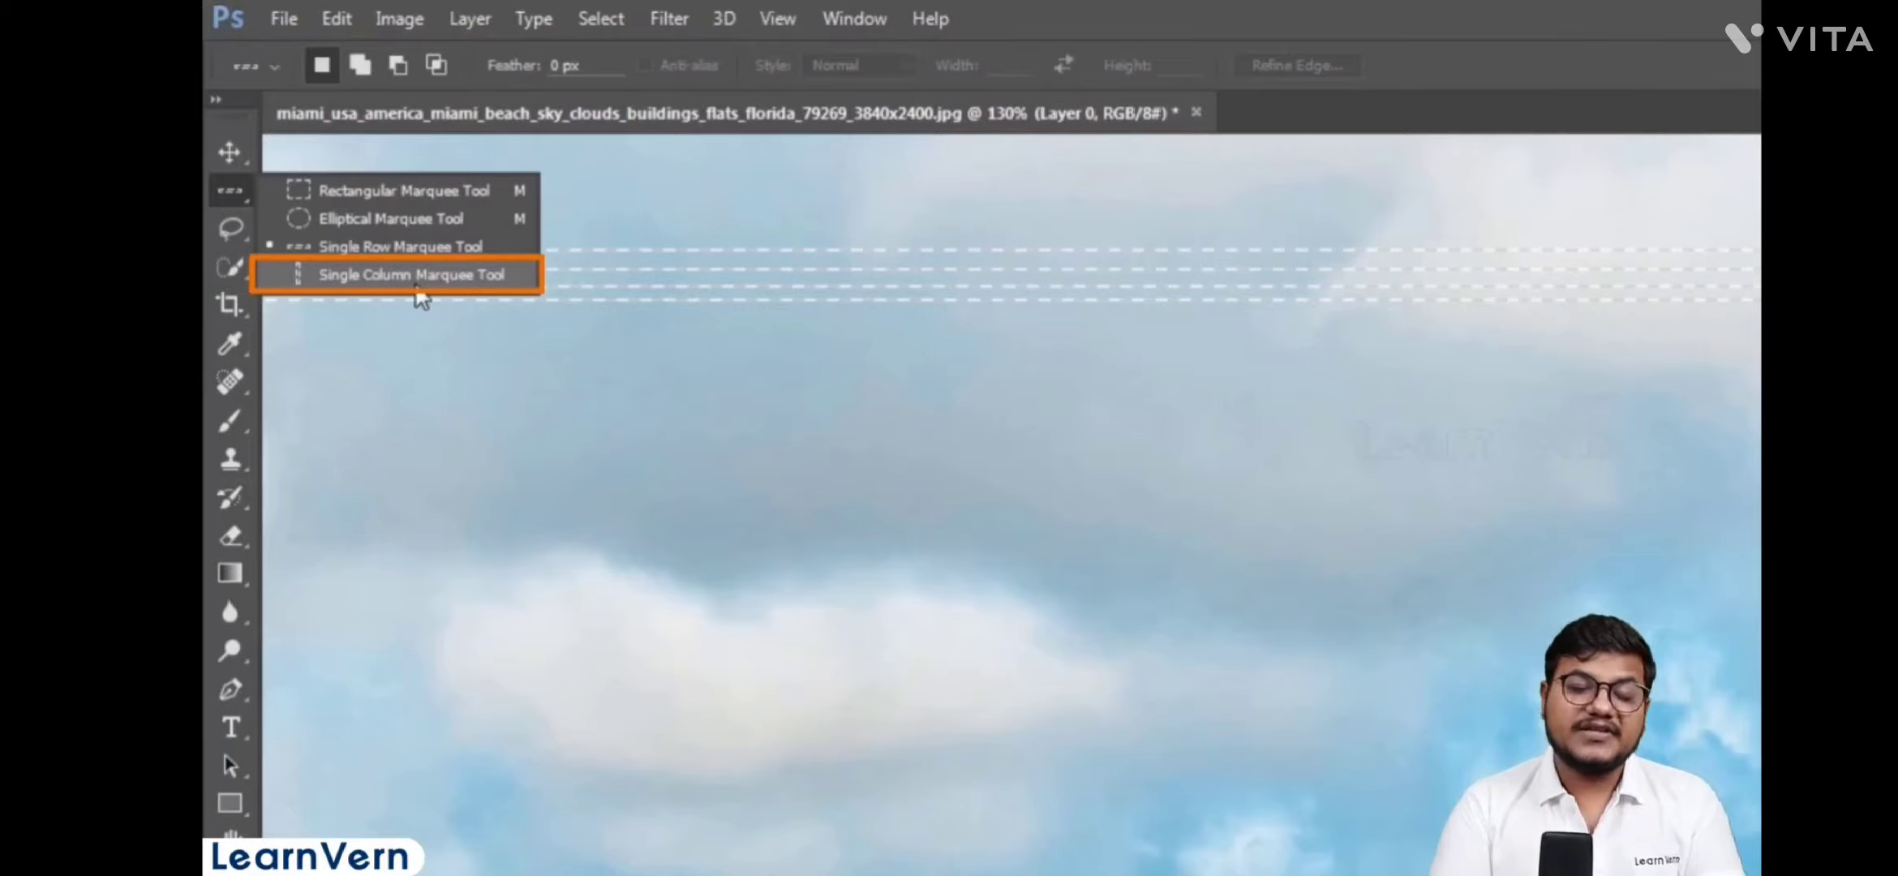
left_click(415, 276)
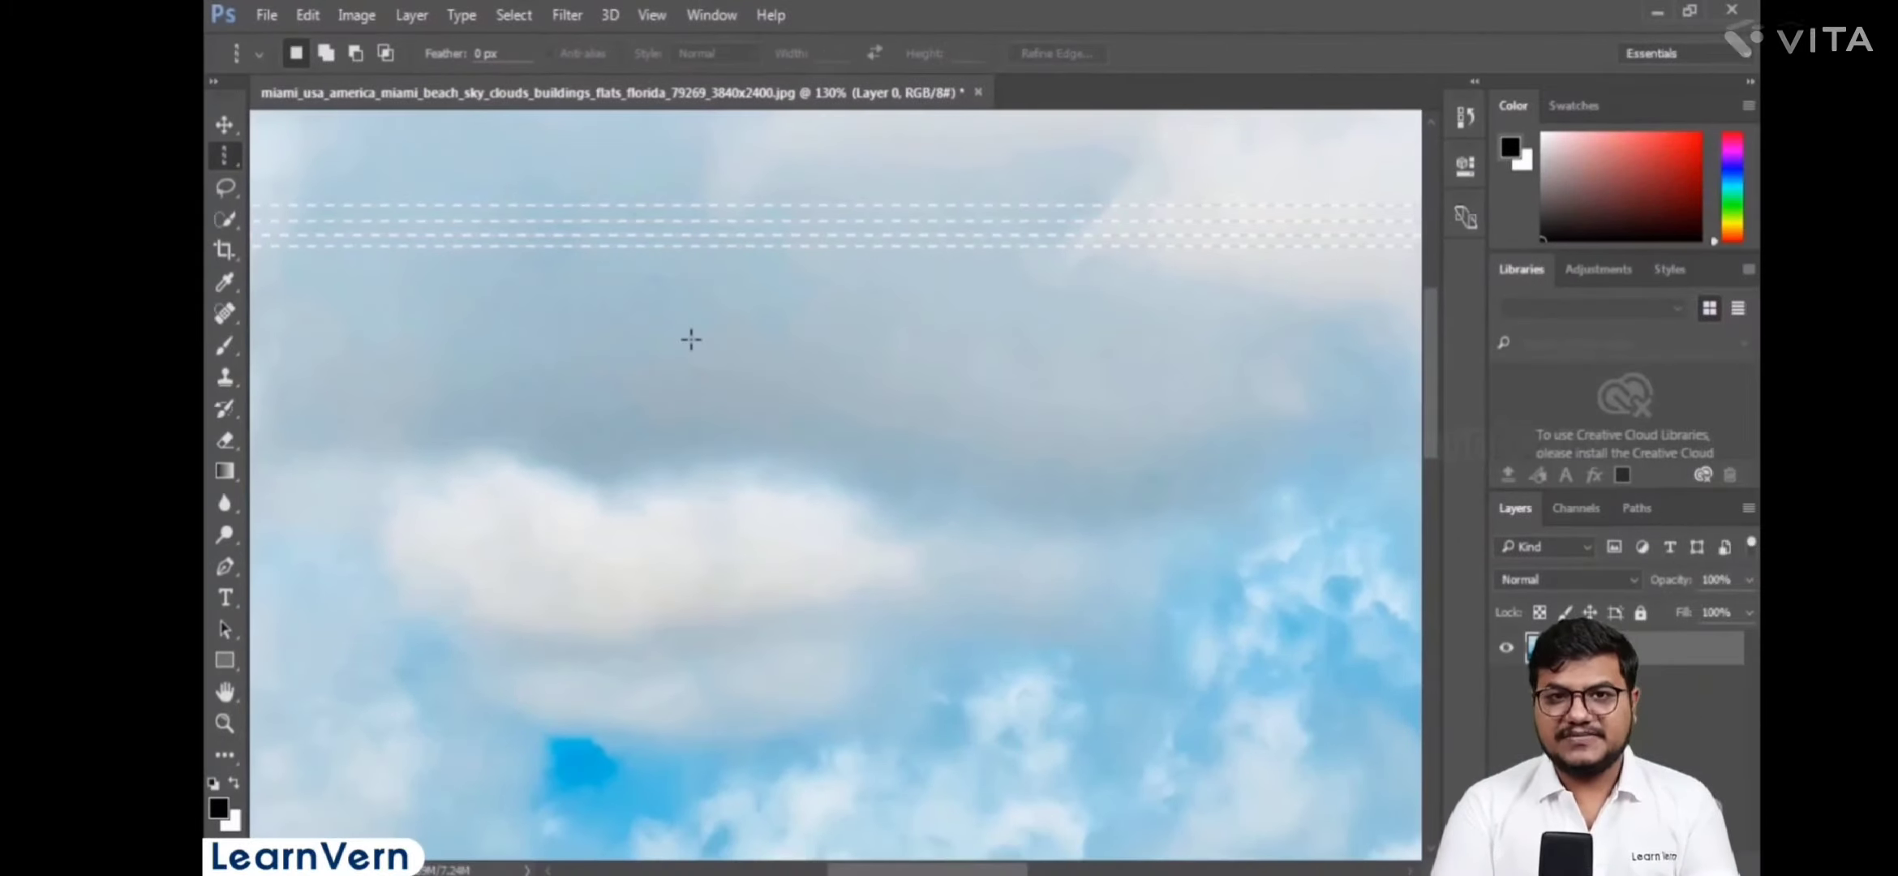
left_click(691, 339, "shift")
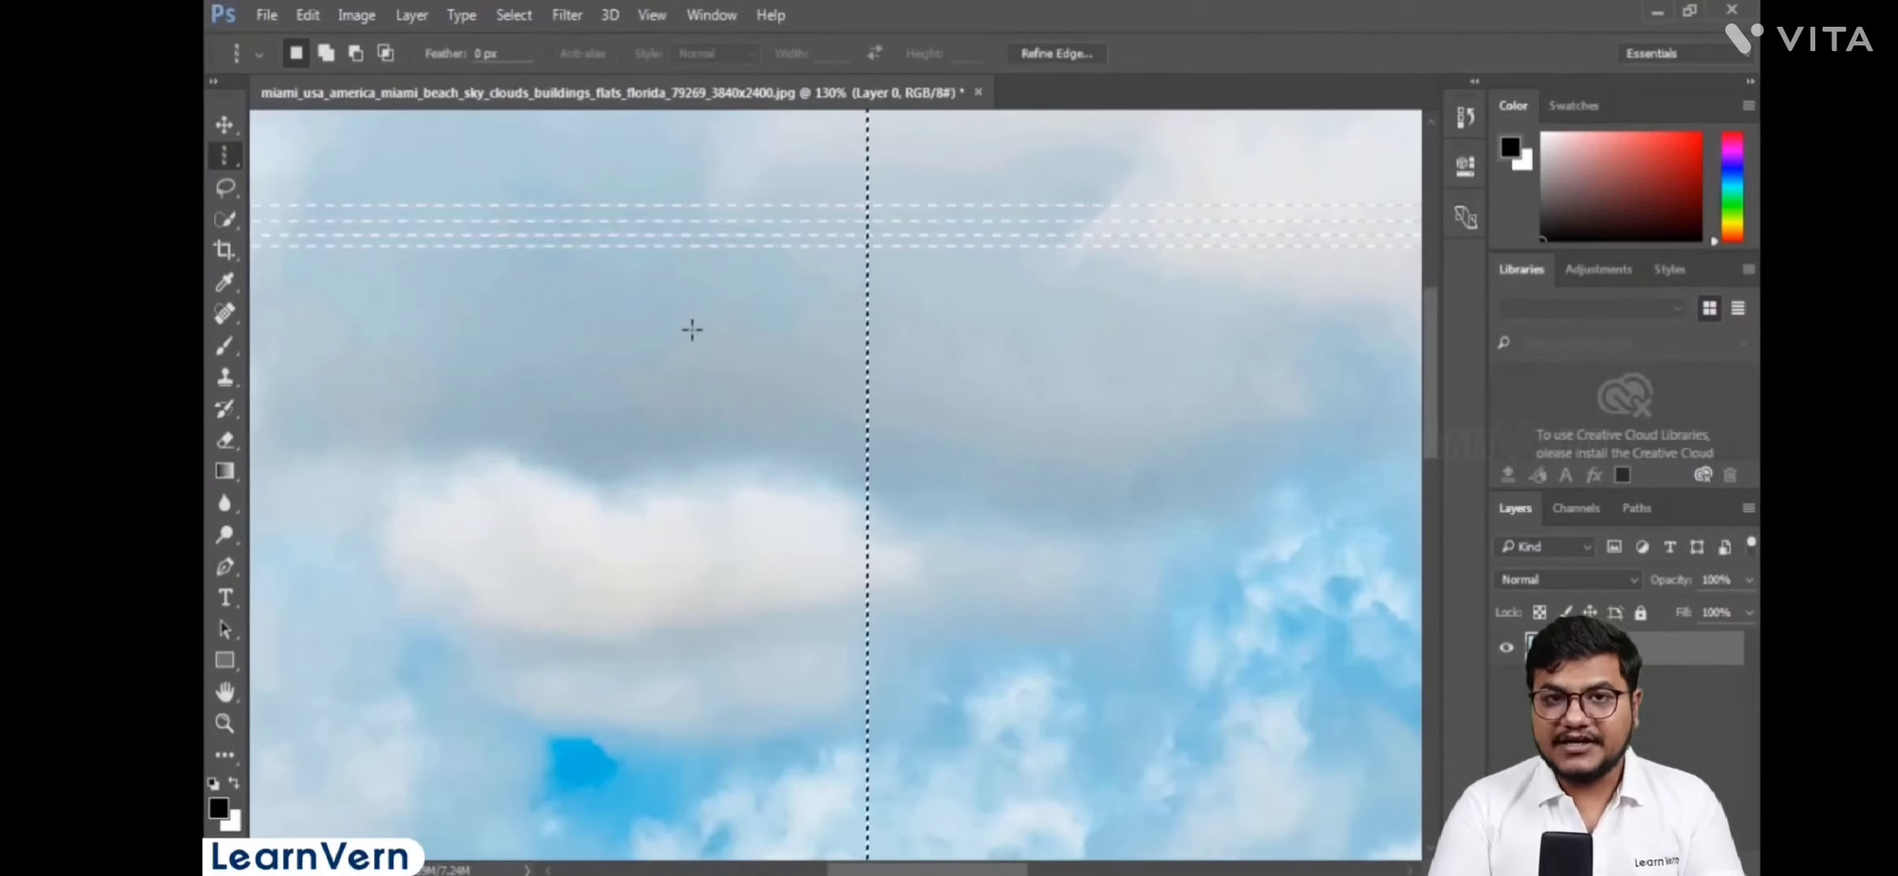
left_click(463, 342)
left_click(796, 336)
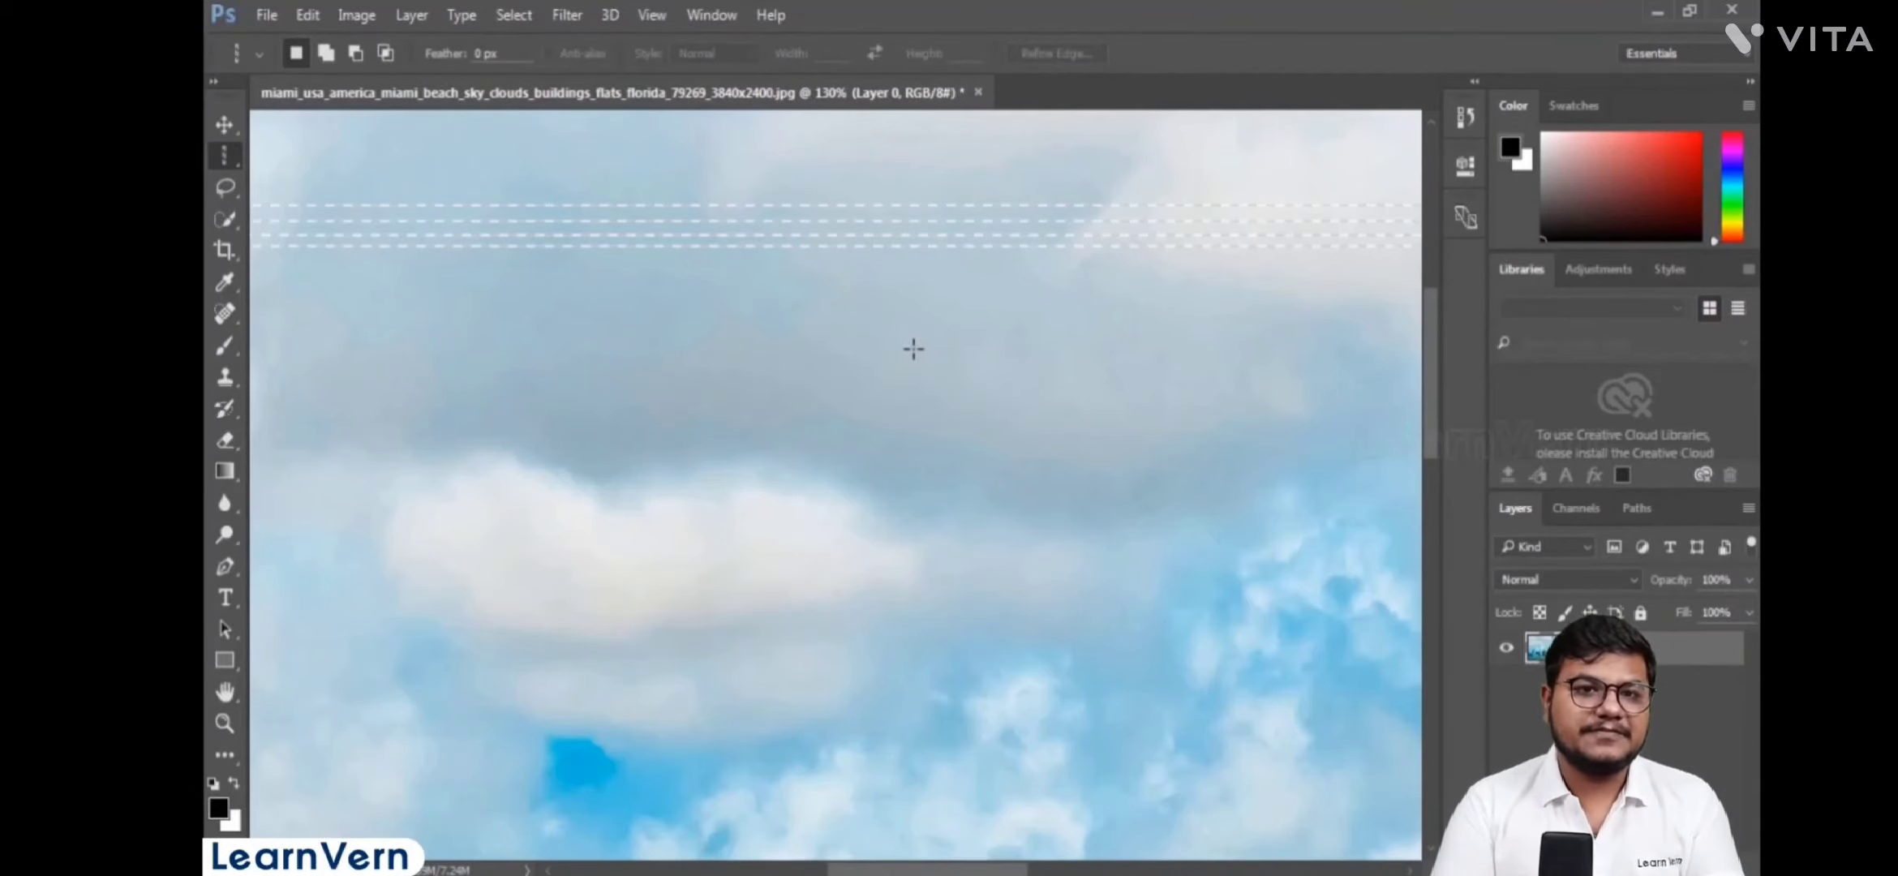
scroll(918, 348, "down", 6)
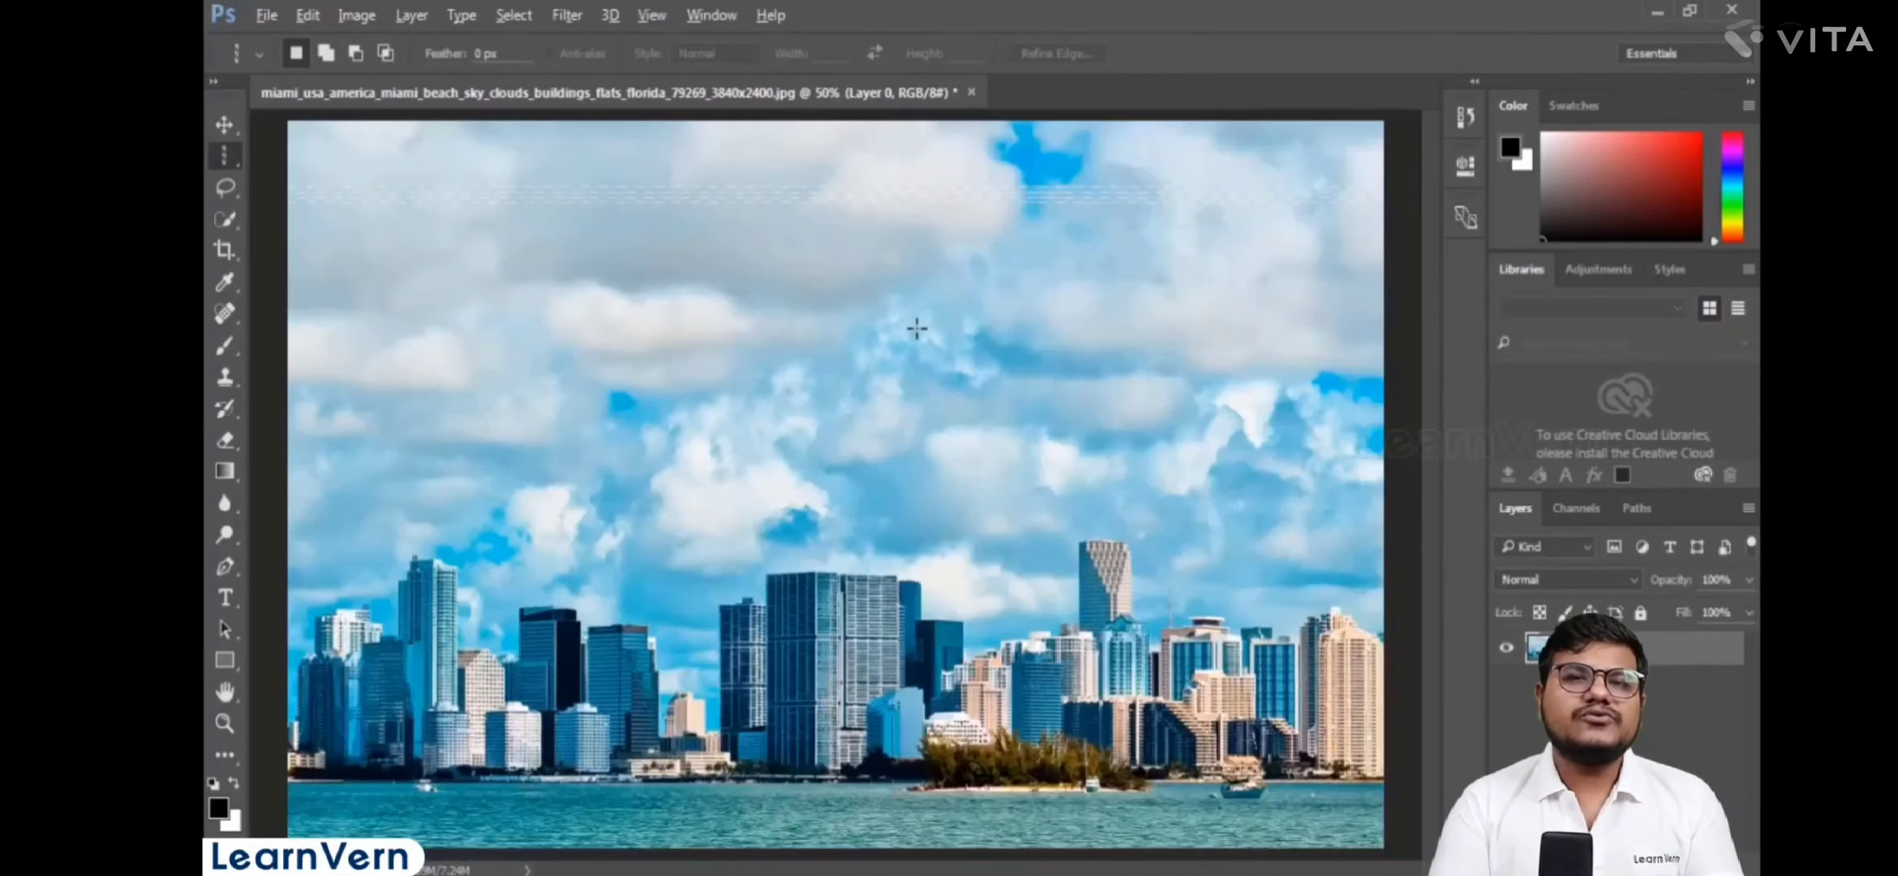
scroll(757, 484, "up", 2)
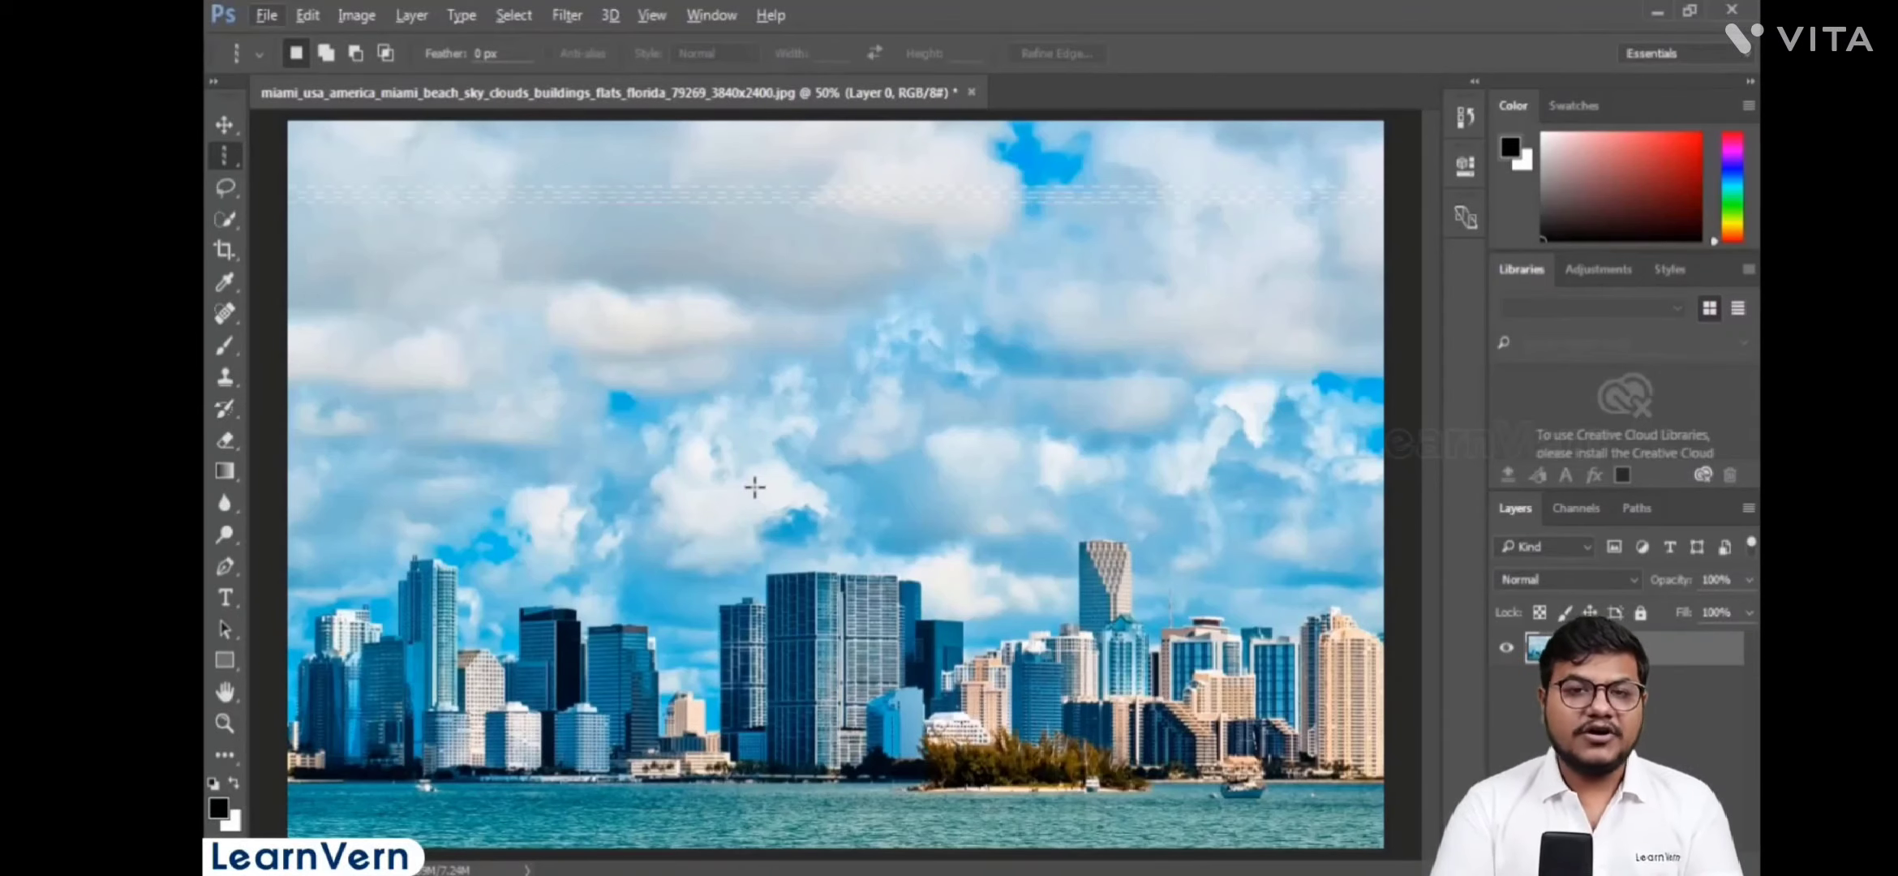
key("alt")
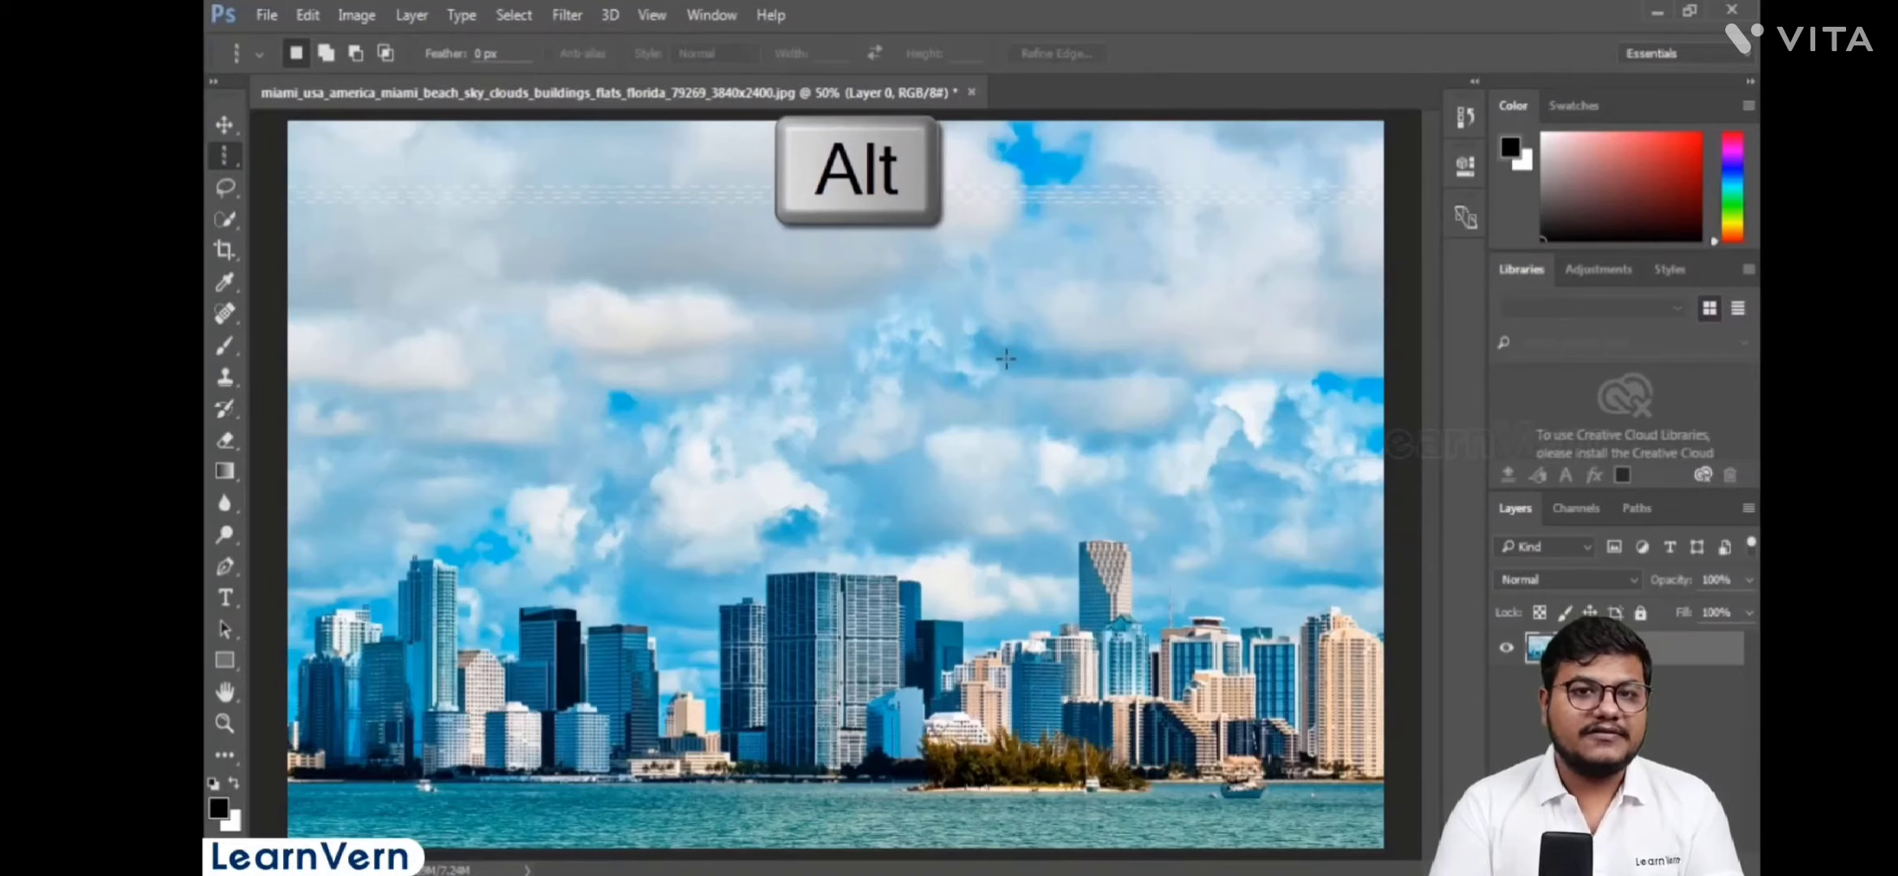
- Zoom in on the sky and back out, and magnify the photo in increments to 400%
scroll(1006, 360, "up", 10)
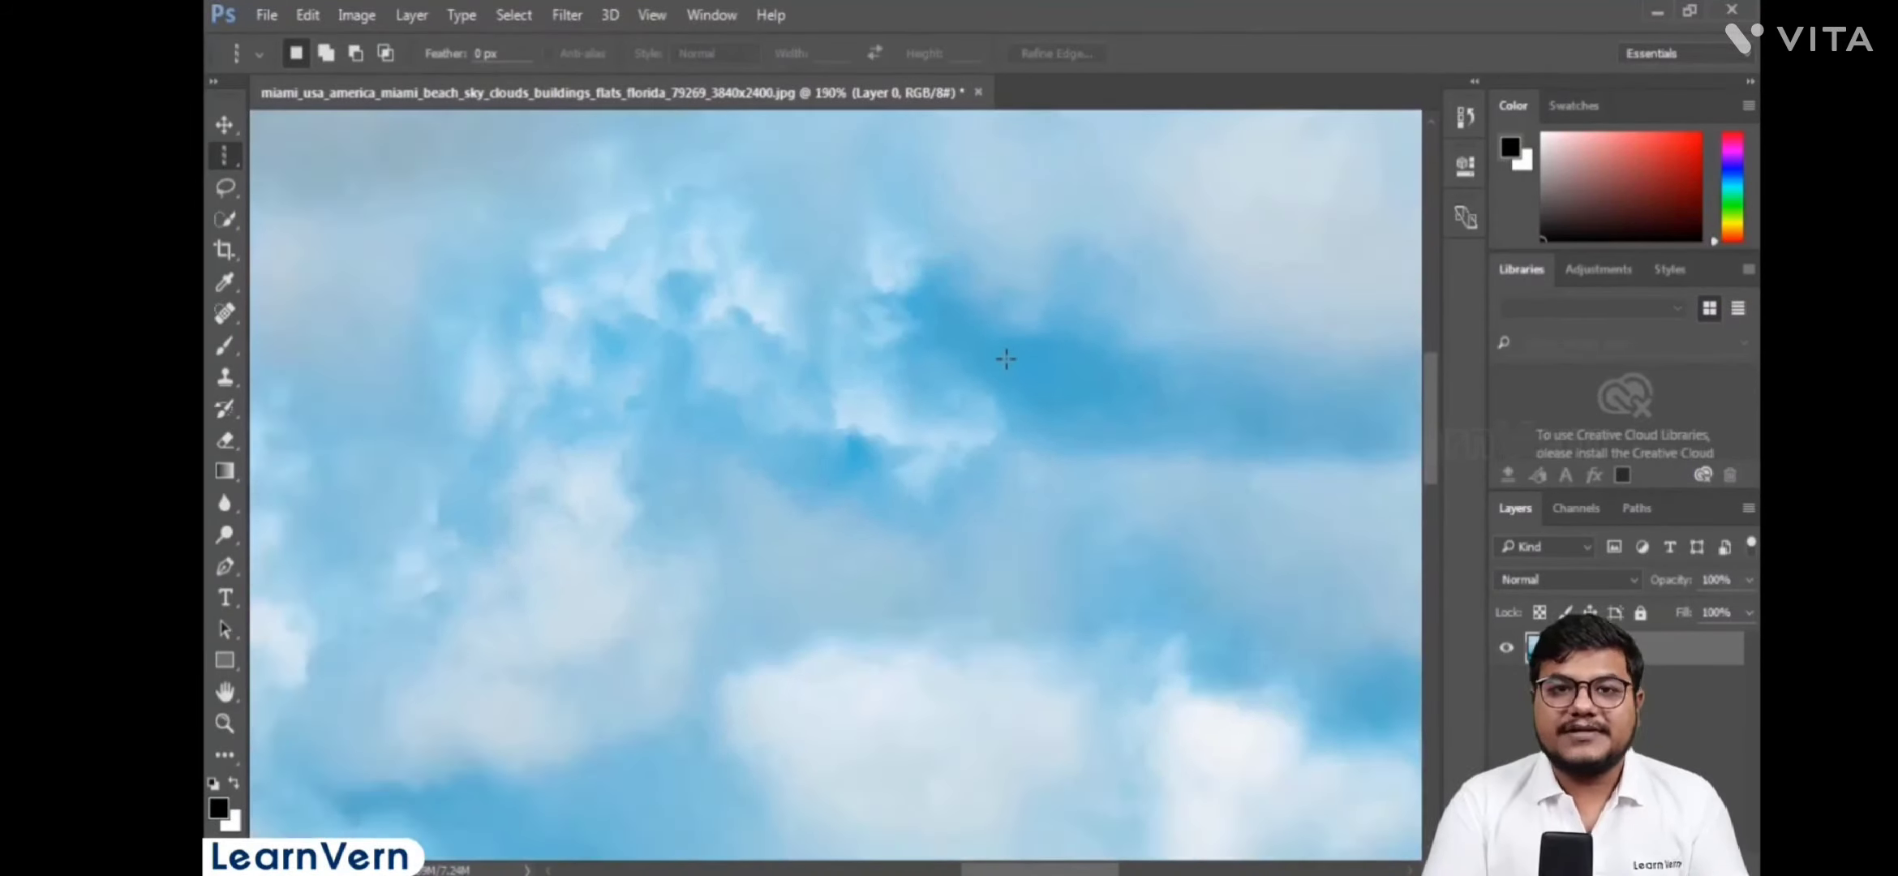
scroll(1006, 359, "down", 10)
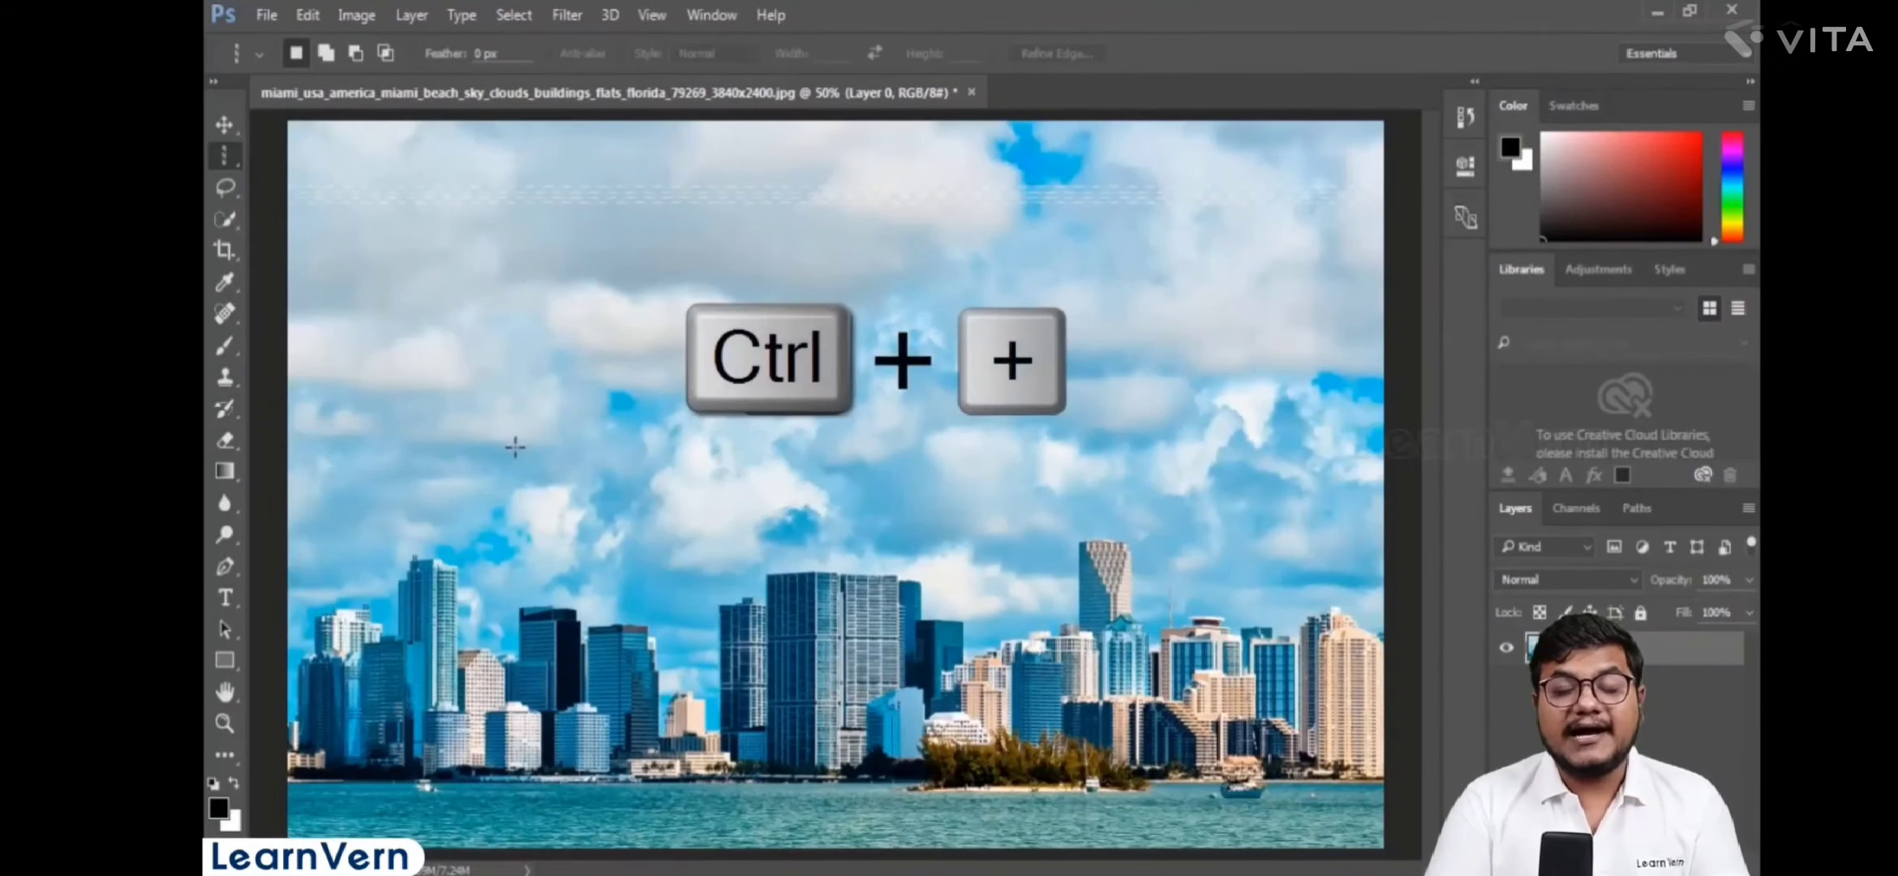
key("ctrl+plus")
key("ctrl+plus")
key("ctrl+plus")
key("ctrl+plus")
key("ctrl+plus")
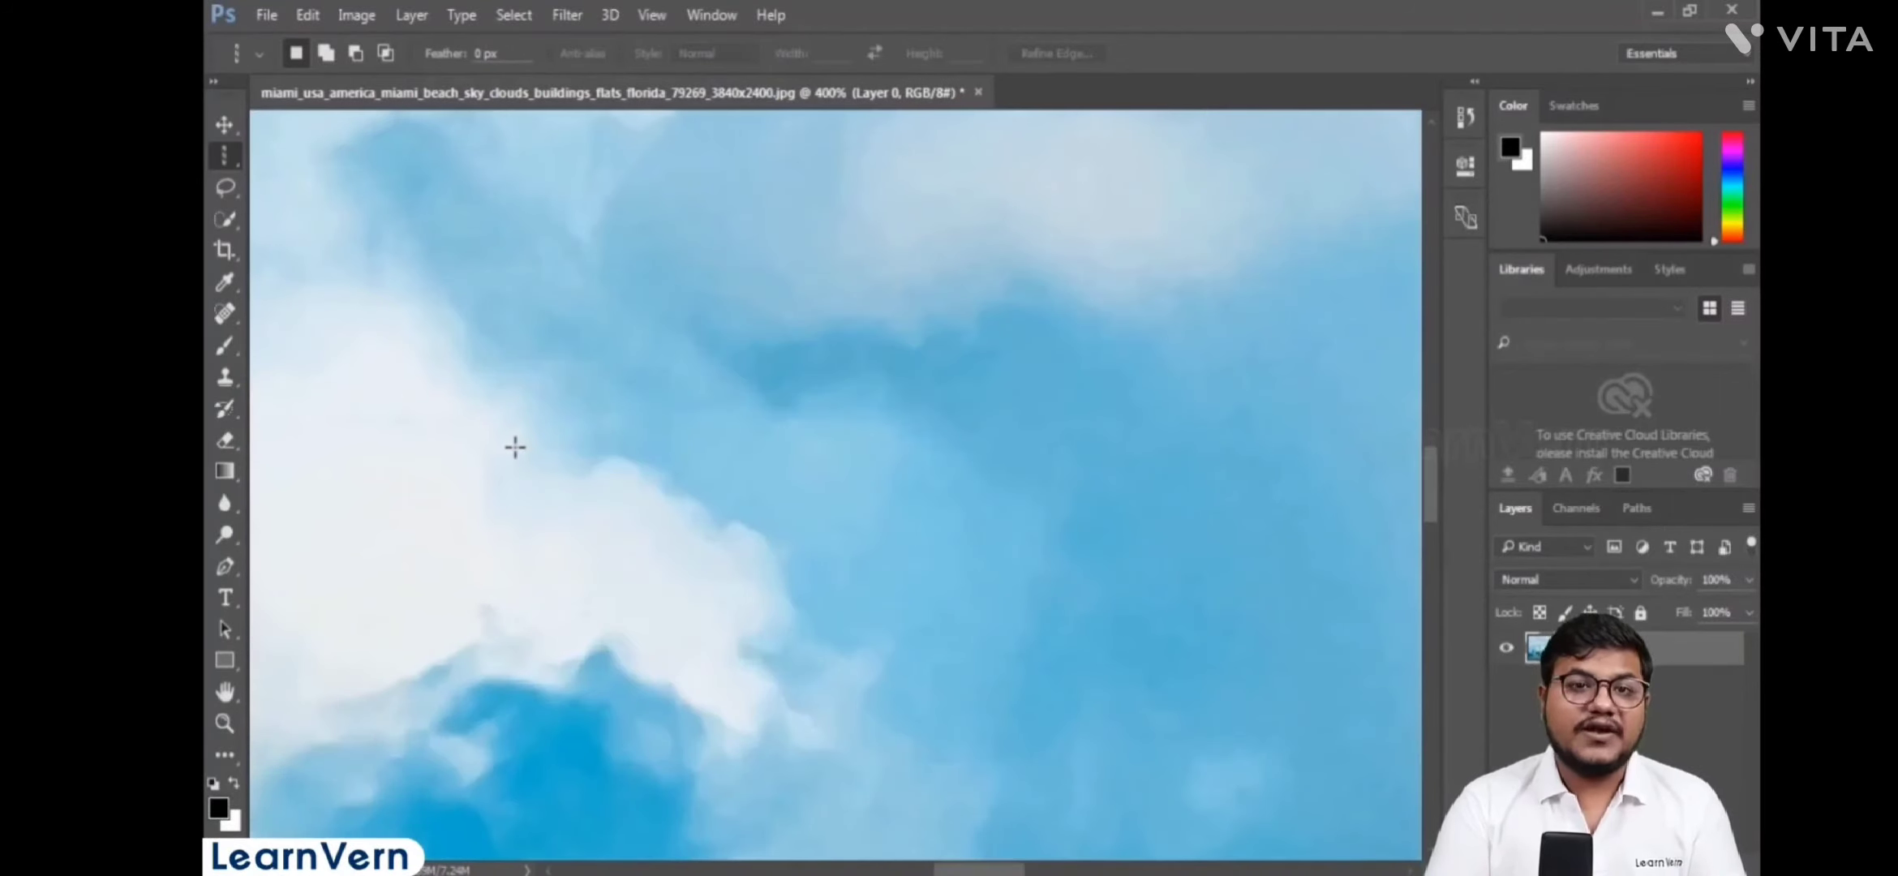
- Zoom the photo out in increments to 33.3% and bring it back to 50%
key("ctrl+minus")
key("ctrl+minus")
key("ctrl+minus")
key("ctrl+minus")
key("ctrl+minus")
key("ctrl+minus")
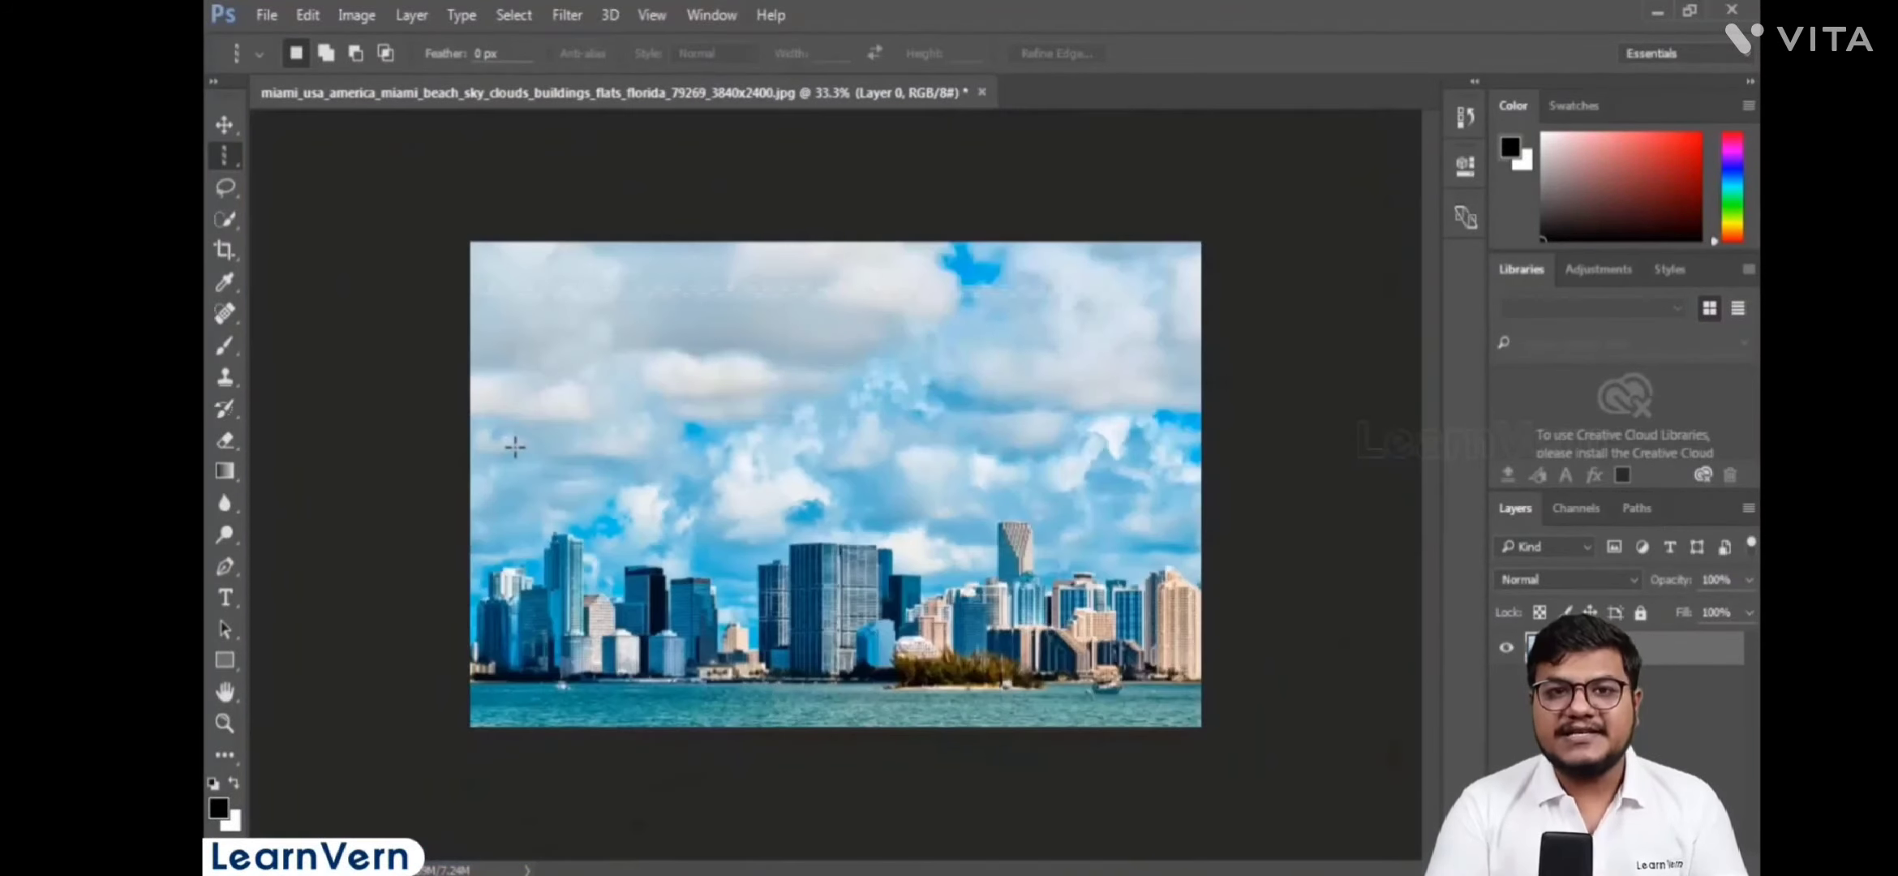
key("ctrl+plus")
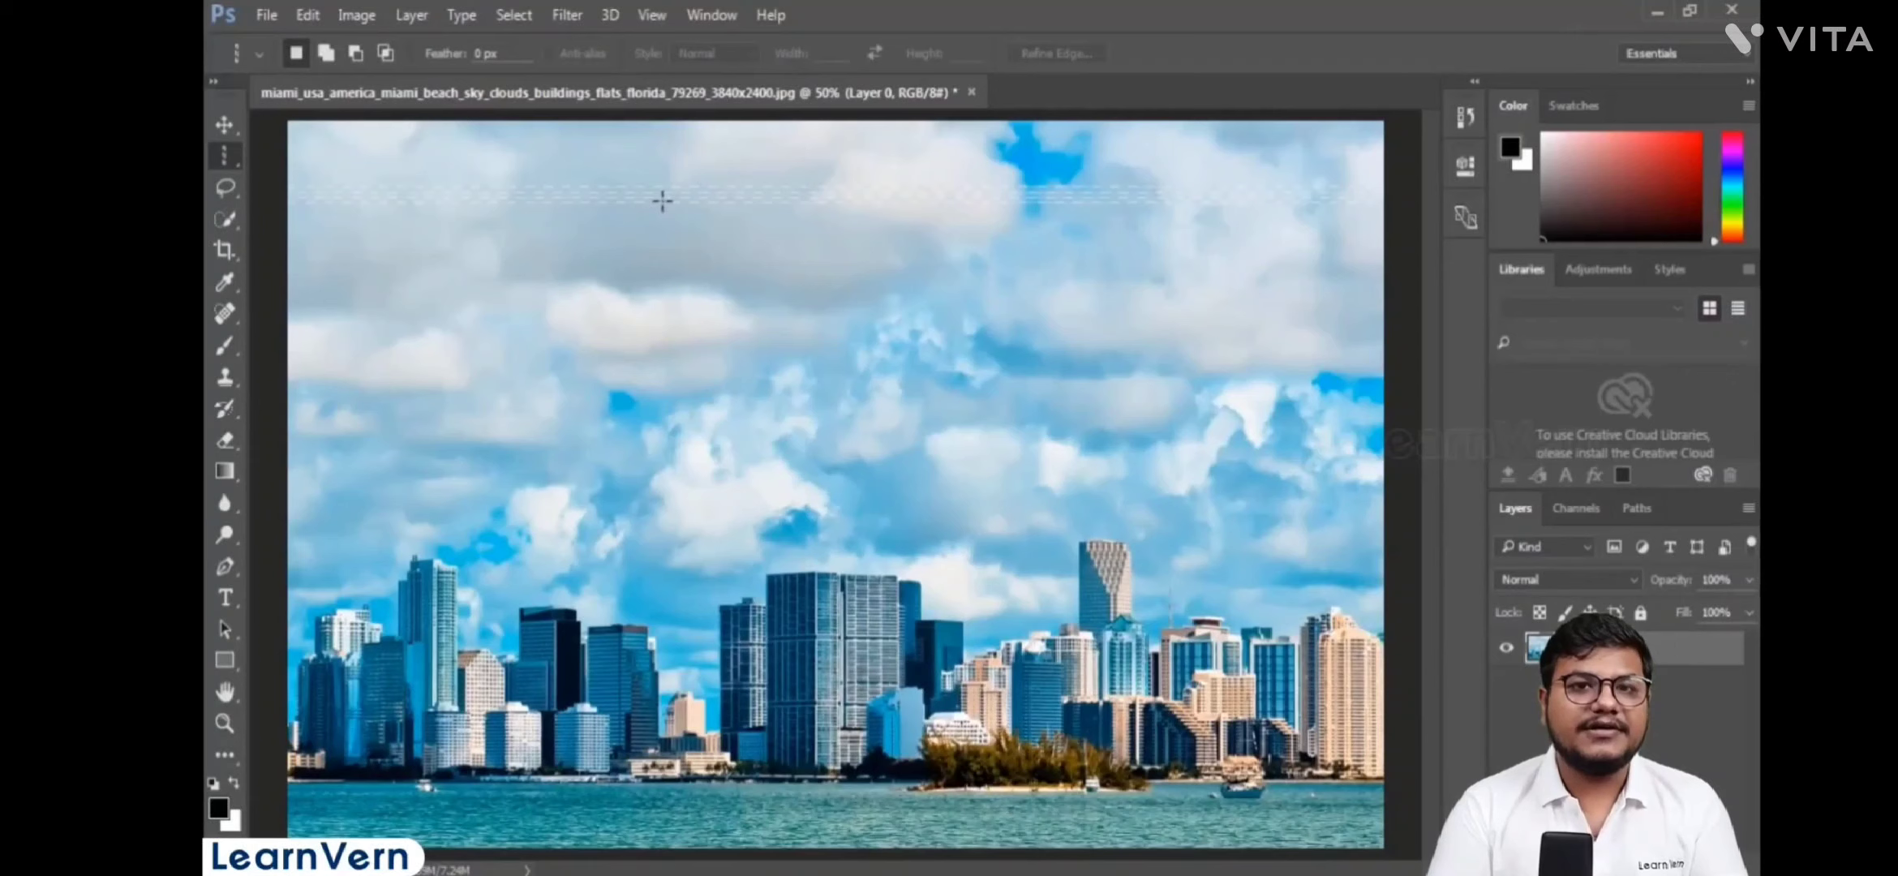
- Show the Navigator and use its zoom controls to magnify the photo to about 105%
left_click(704, 19)
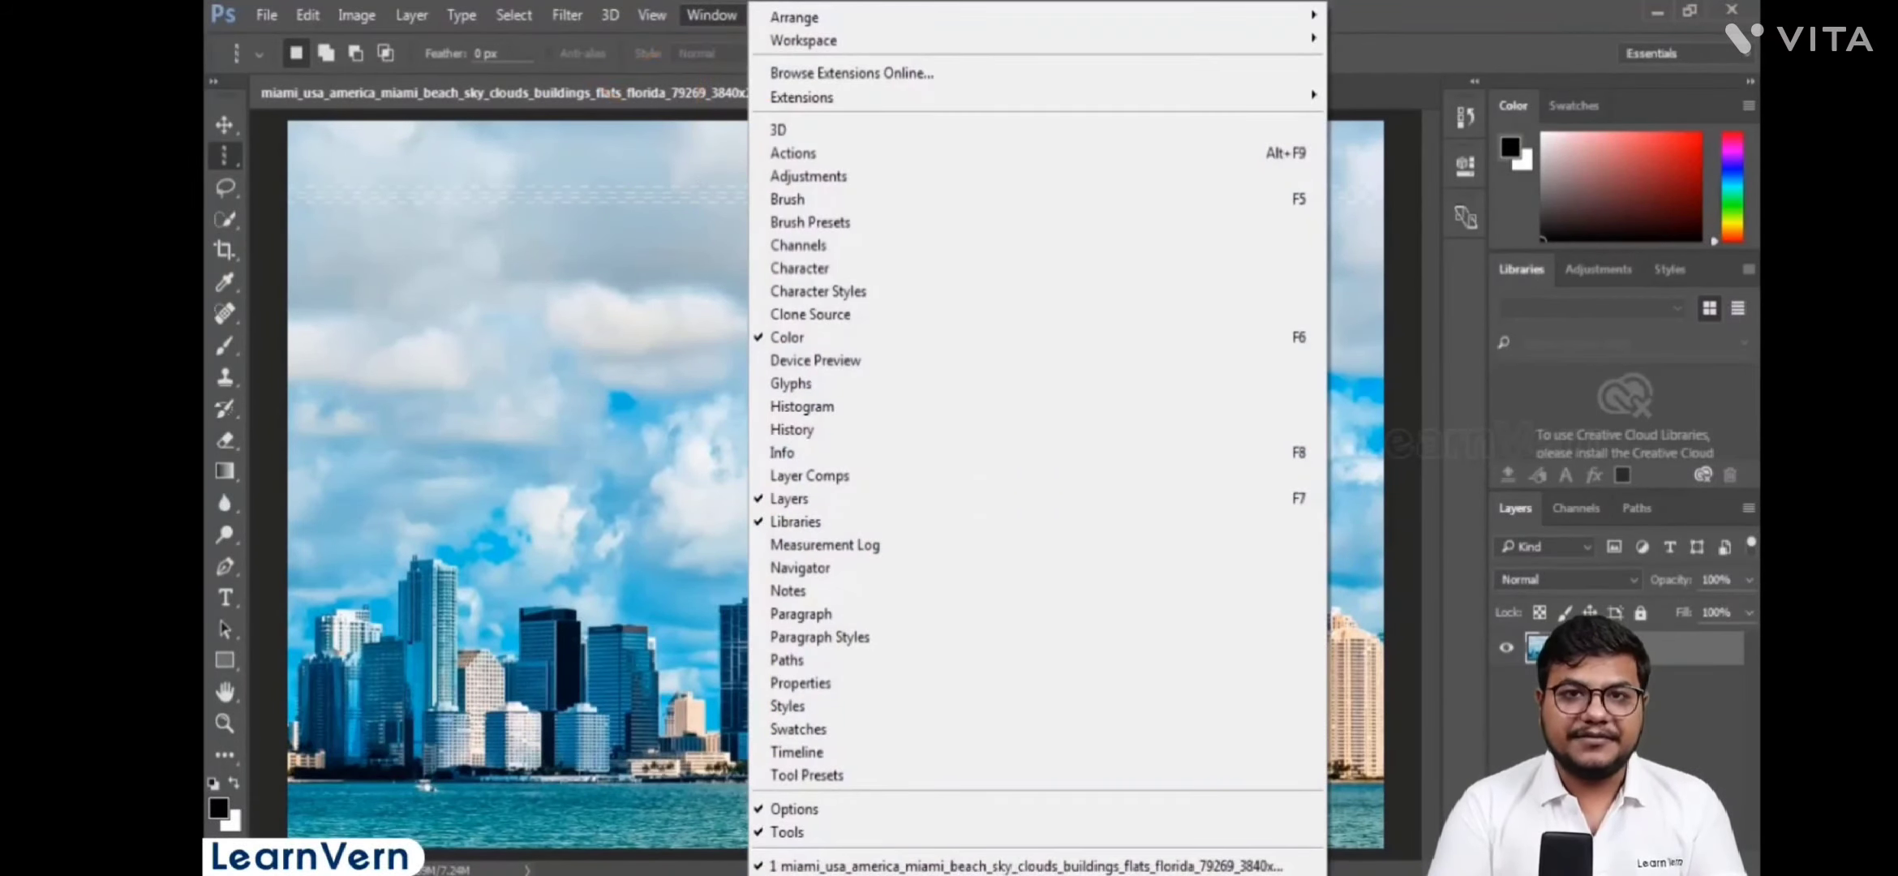
left_click(844, 573)
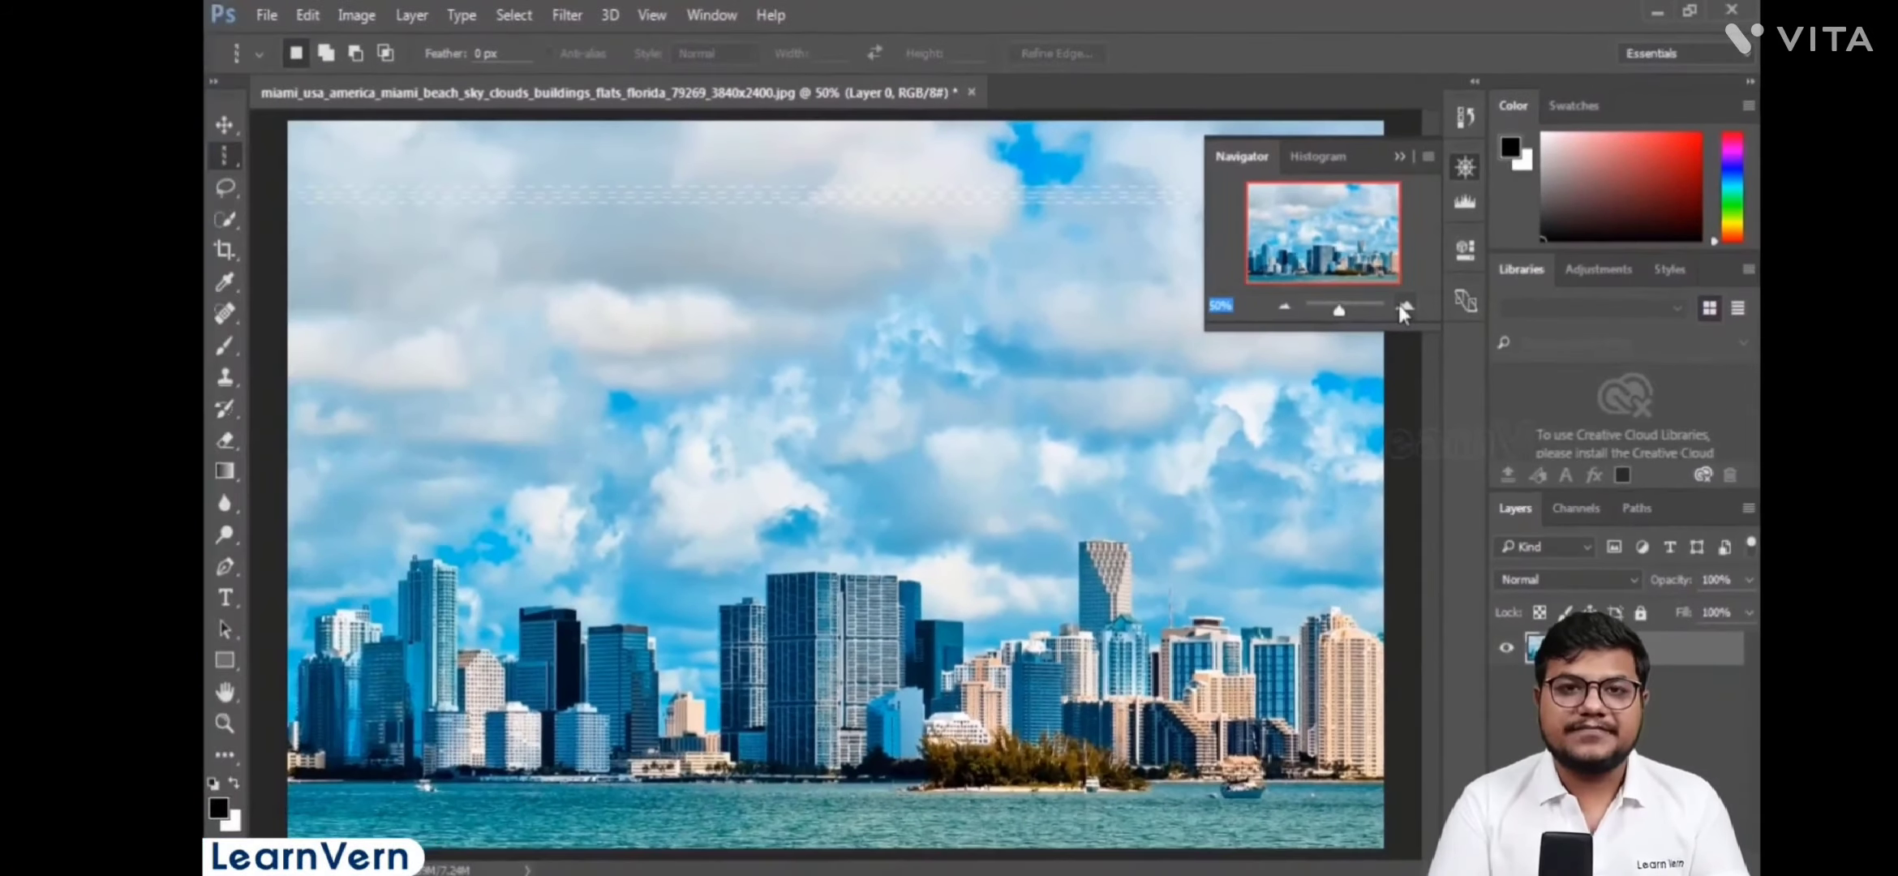
left_click(1403, 306)
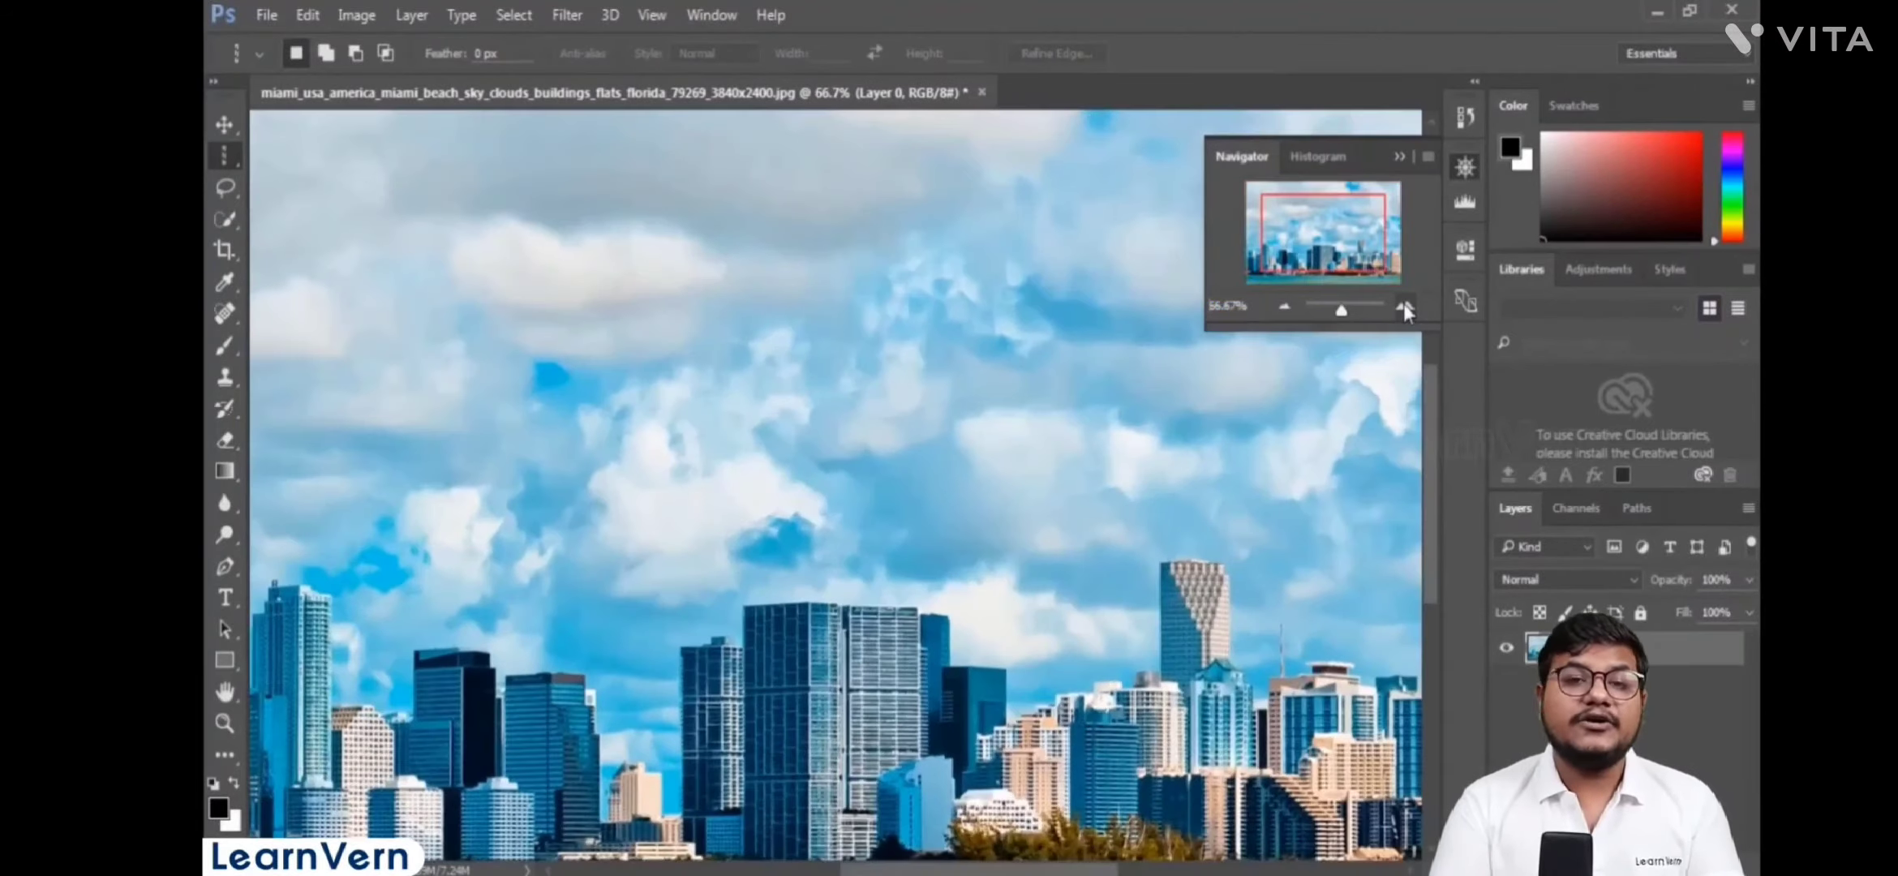
left_click(1403, 304)
left_click(1342, 311)
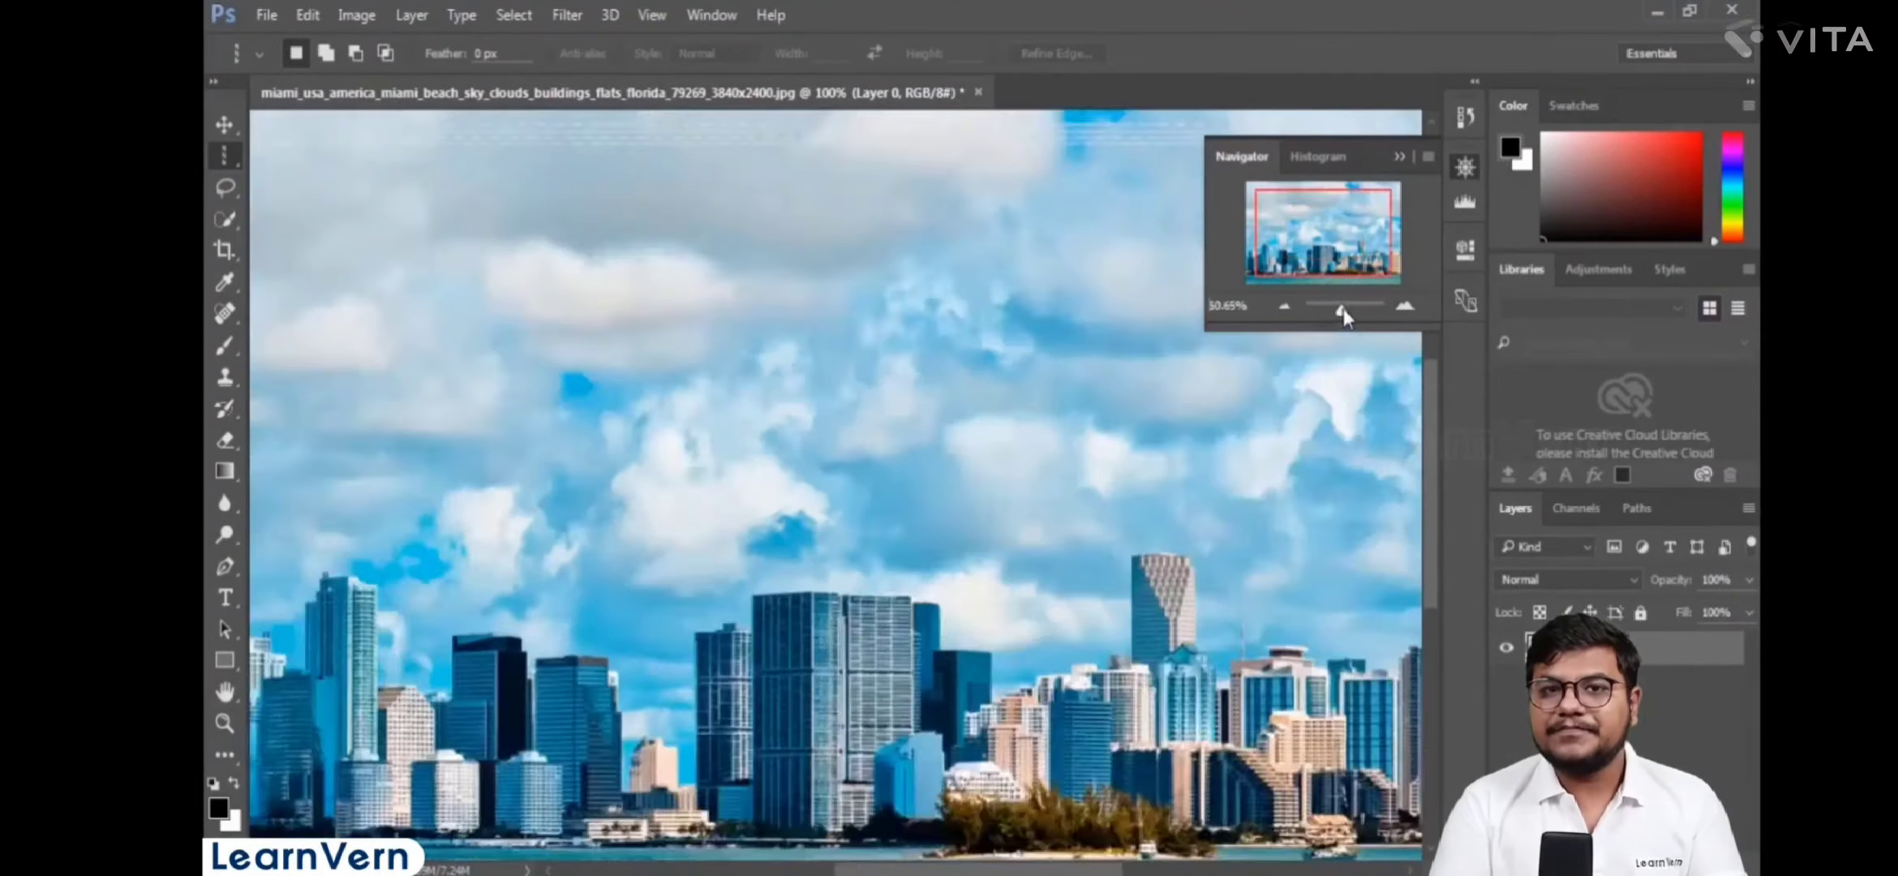
mouse_move(1341, 309)
left_mouse_down()
mouse_move(1363, 309)
mouse_move(1314, 309)
mouse_move(1345, 312)
left_mouse_up()
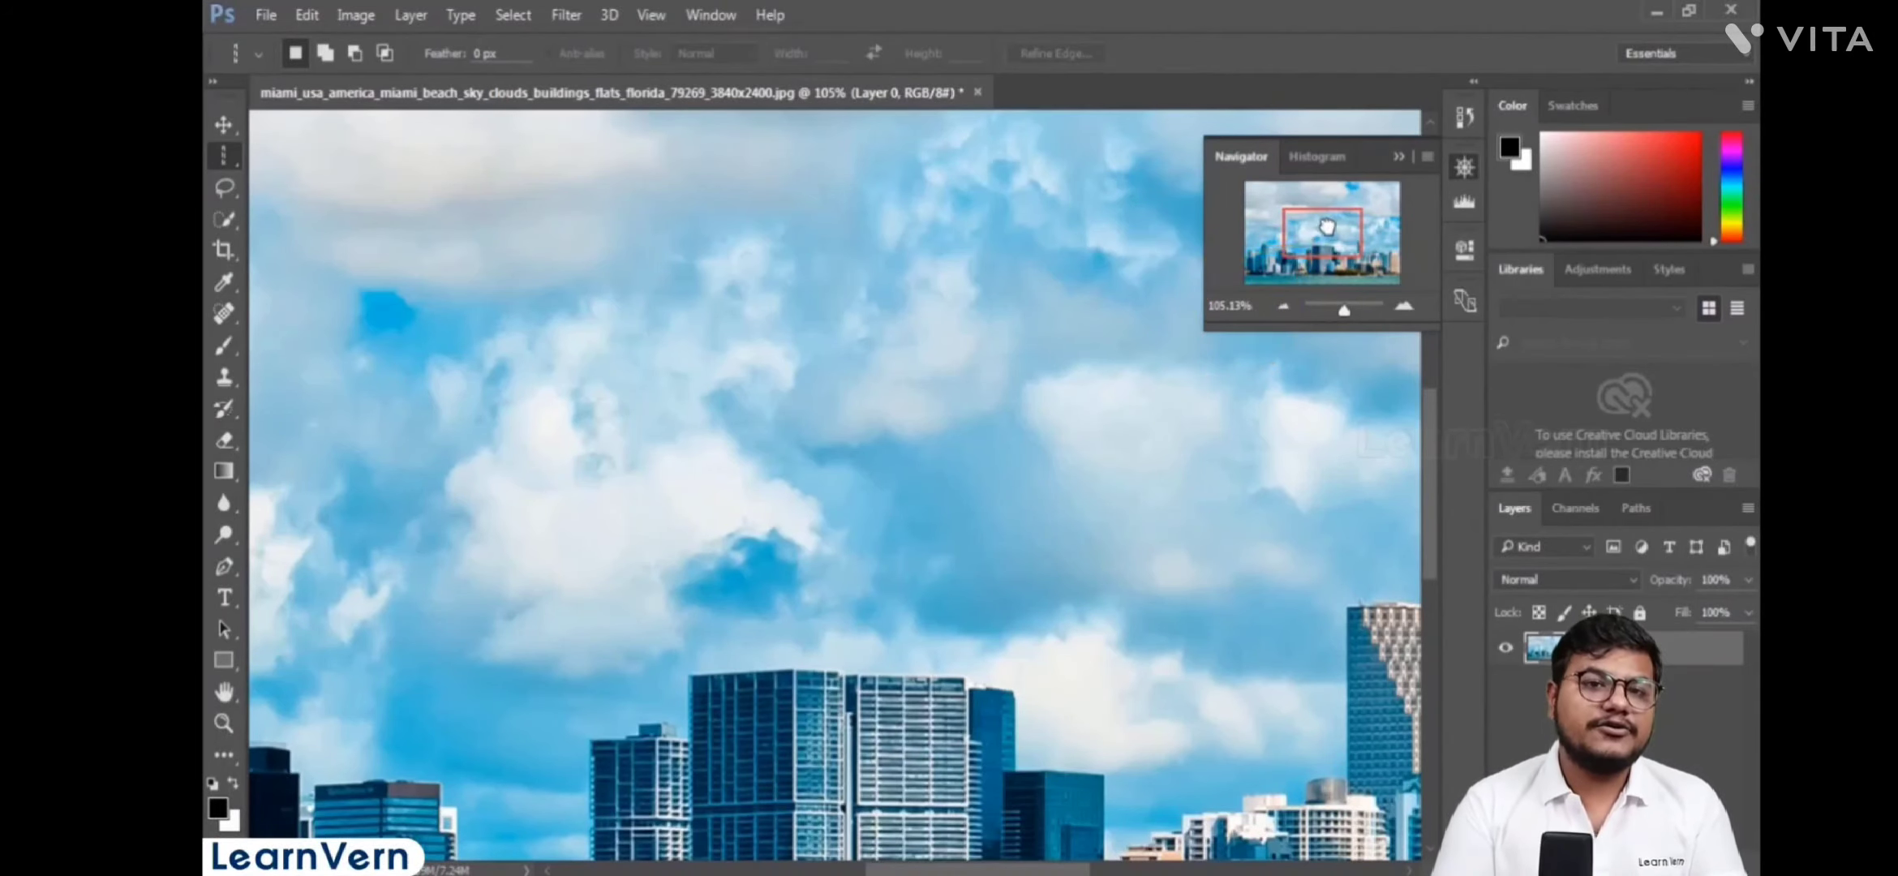
- Shift the Navigator's view area down toward the buildings, and zoom back out to 50% before collapsing the Navigator
mouse_move(1327, 225)
left_mouse_down()
mouse_move(1360, 254)
mouse_move(1322, 237)
left_mouse_up()
left_click(1286, 304)
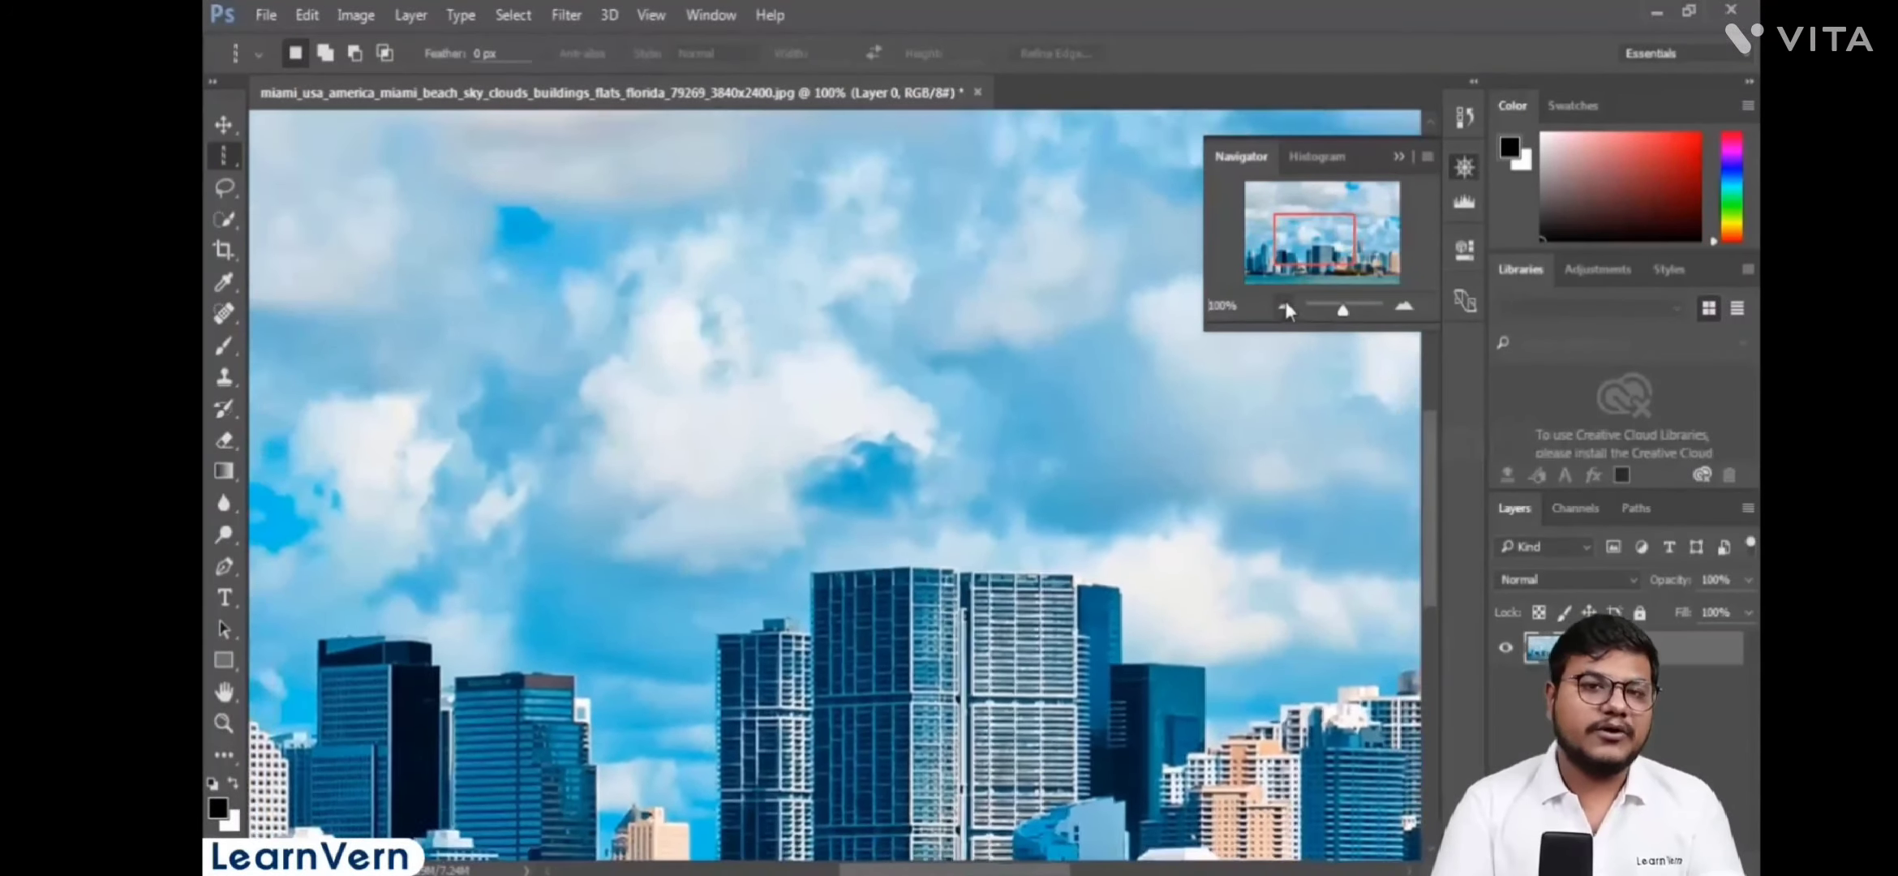
left_click(1286, 304)
left_click(1286, 304)
left_click(1404, 308)
left_click(1284, 307)
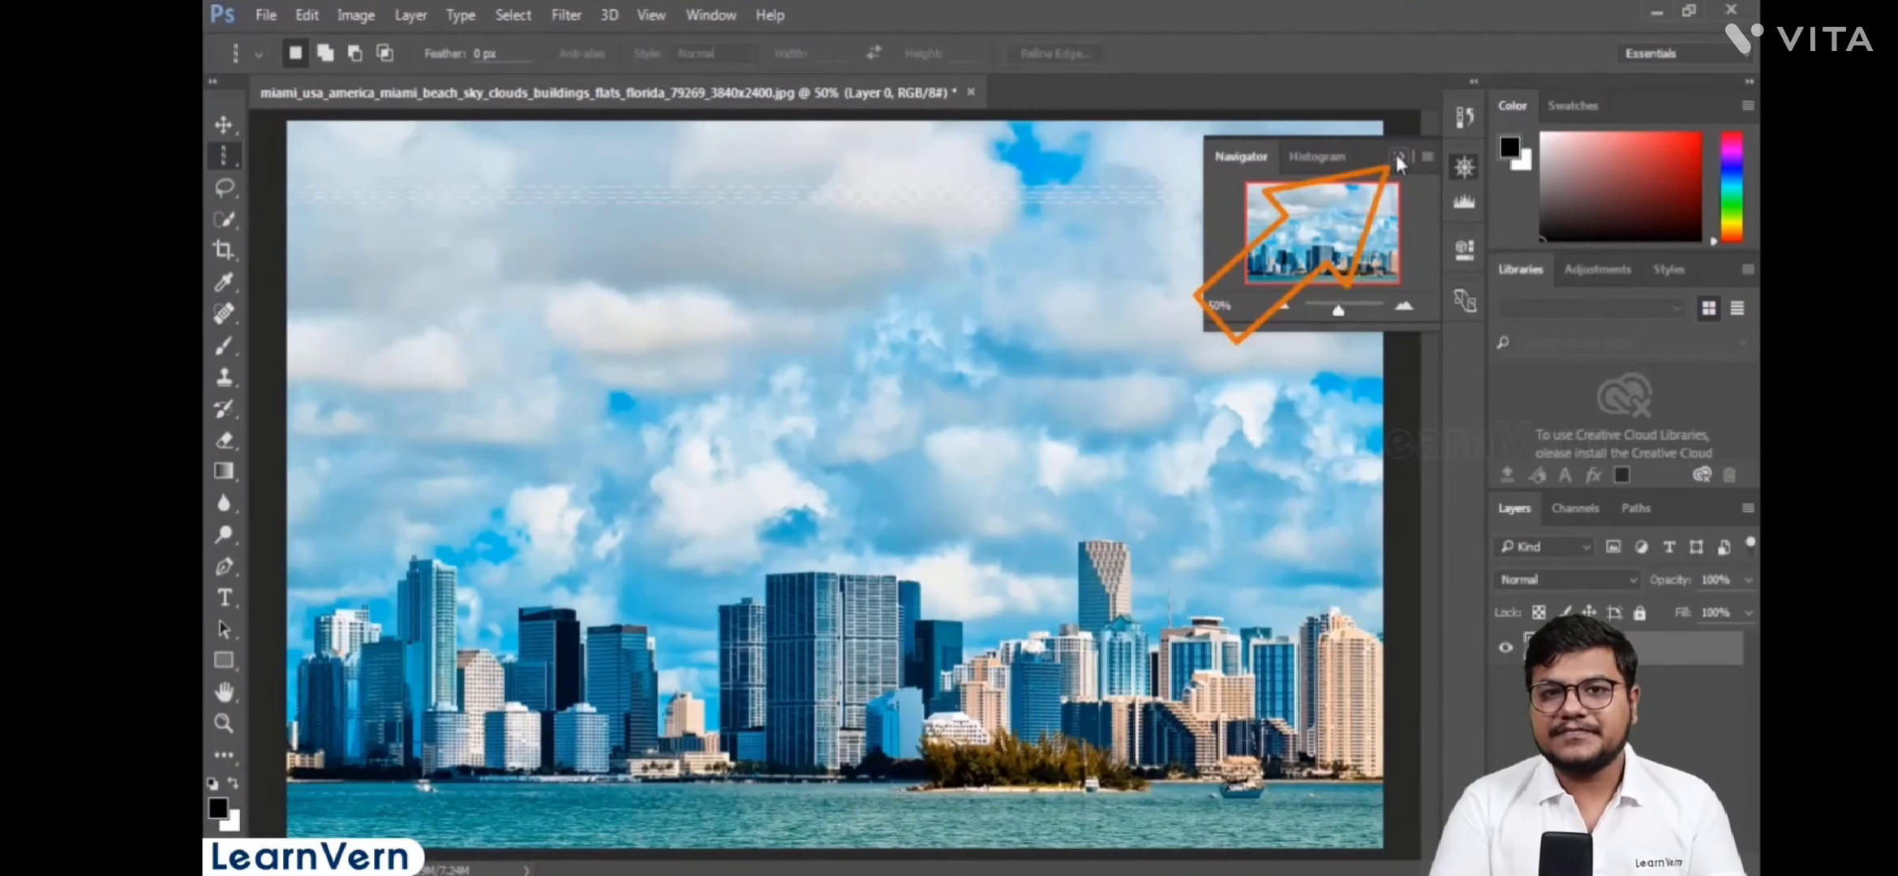
left_click(1397, 155)
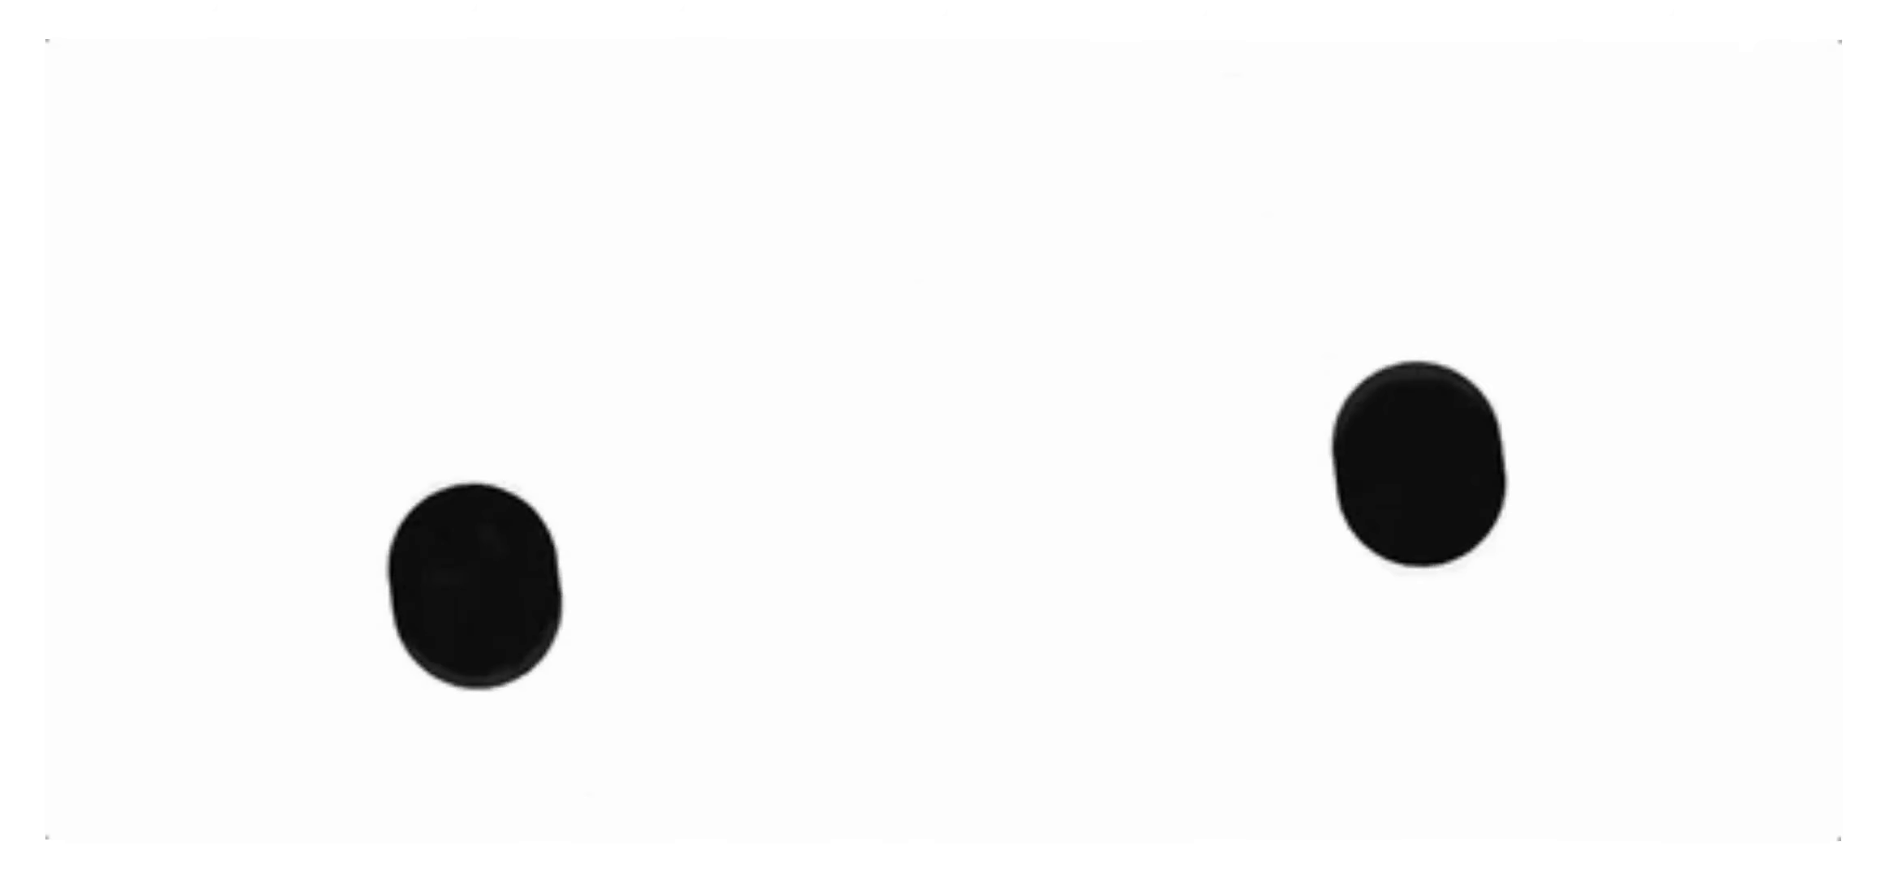